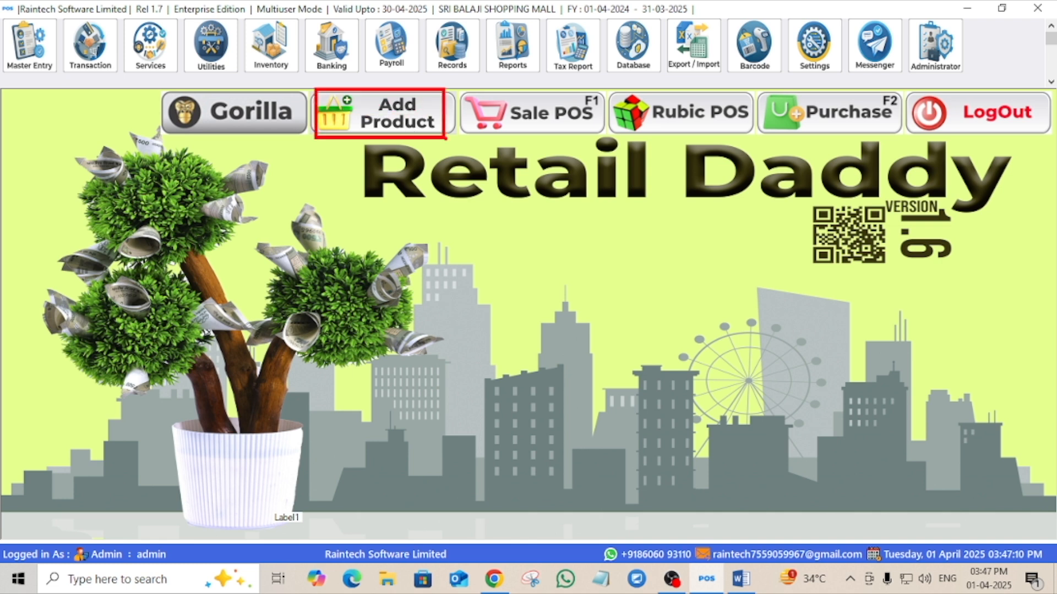
- Open the product list for adding products and start a new product entry named "Coconut"
{"action": "left_click", "coordinate": [418, 131]}
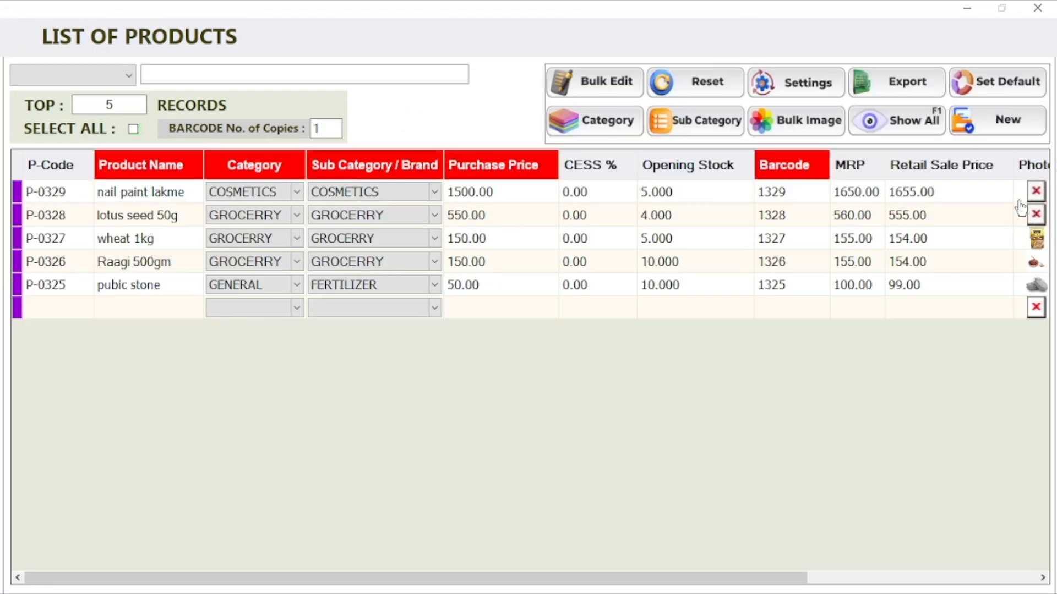
{"action": "left_click", "coordinate": [999, 120]}
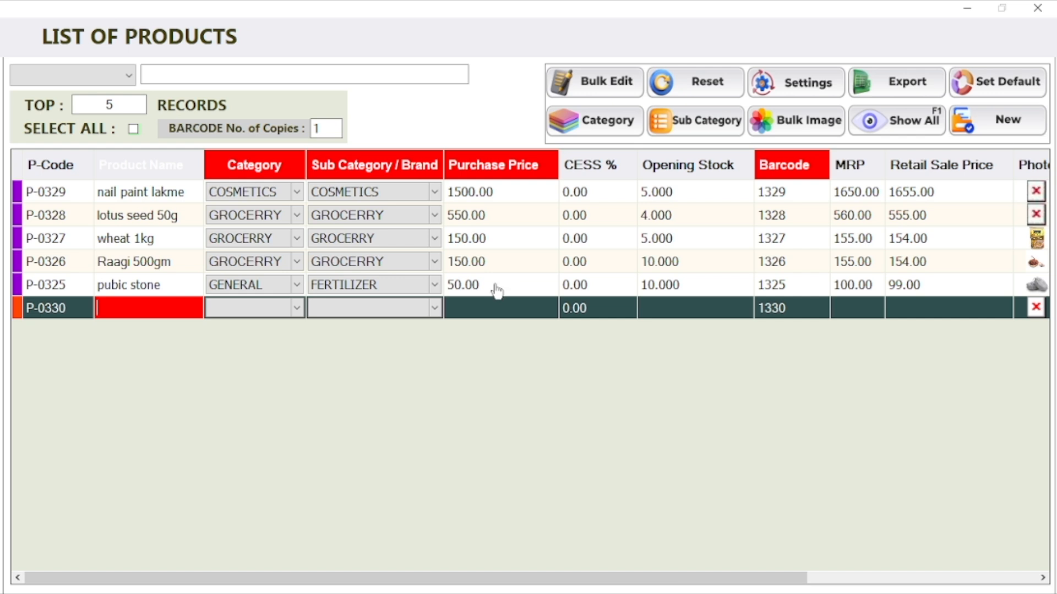
{"action": "type", "text": "Coconut"}
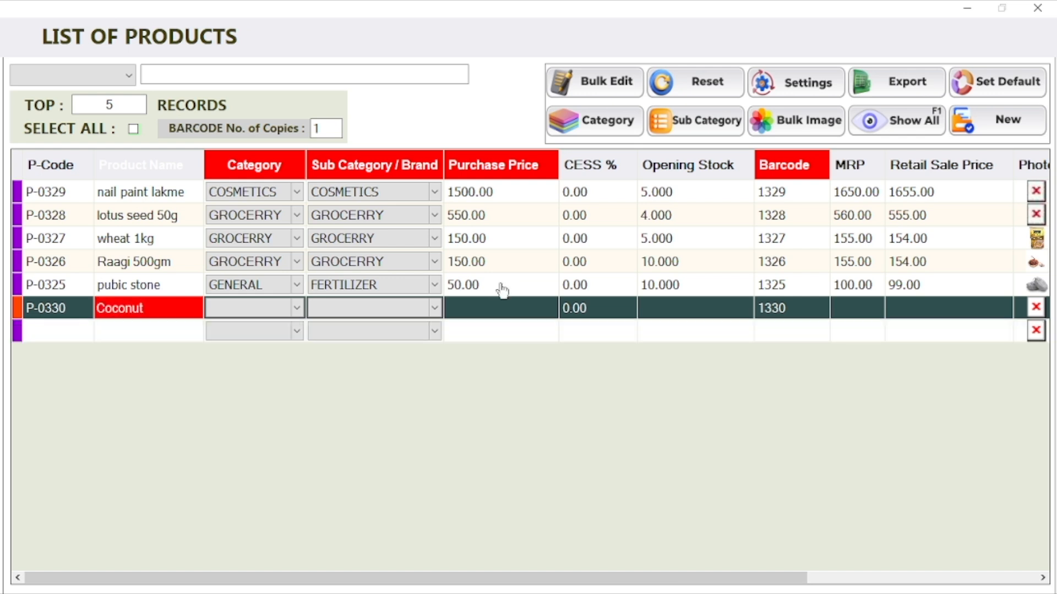
{"action": "key", "text": "Tab"}
- Set the category of the new Coconut product to GROCERRY
{"action": "left_click", "coordinate": [297, 308]}
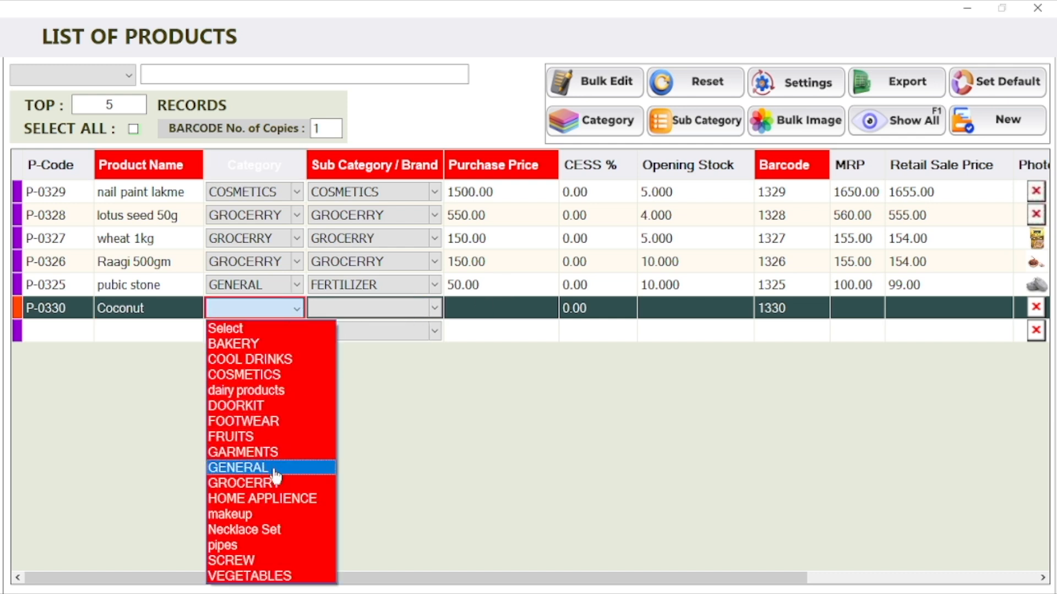
{"action": "left_click", "coordinate": [277, 489]}
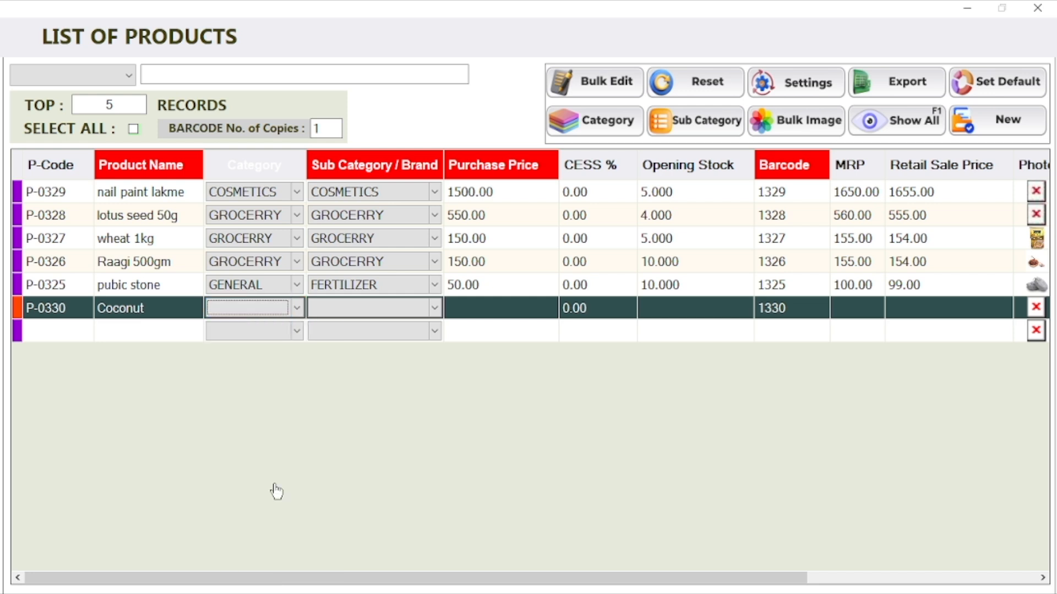
{"action": "left_click", "coordinate": [295, 311]}
{"action": "key", "text": "Down"}
{"action": "key", "text": "Down"}
{"action": "key", "text": "Down"}
{"action": "key", "text": "Down"}
{"action": "key", "text": "Down"}
{"action": "key", "text": "Down"}
{"action": "key", "text": "Down"}
{"action": "key", "text": "Down"}
{"action": "key", "text": "Down"}
{"action": "key", "text": "Down"}
{"action": "key", "text": "Down"}
{"action": "key", "text": "Return"}
{"action": "key", "text": "Return"}
{"action": "key", "text": "Return"}
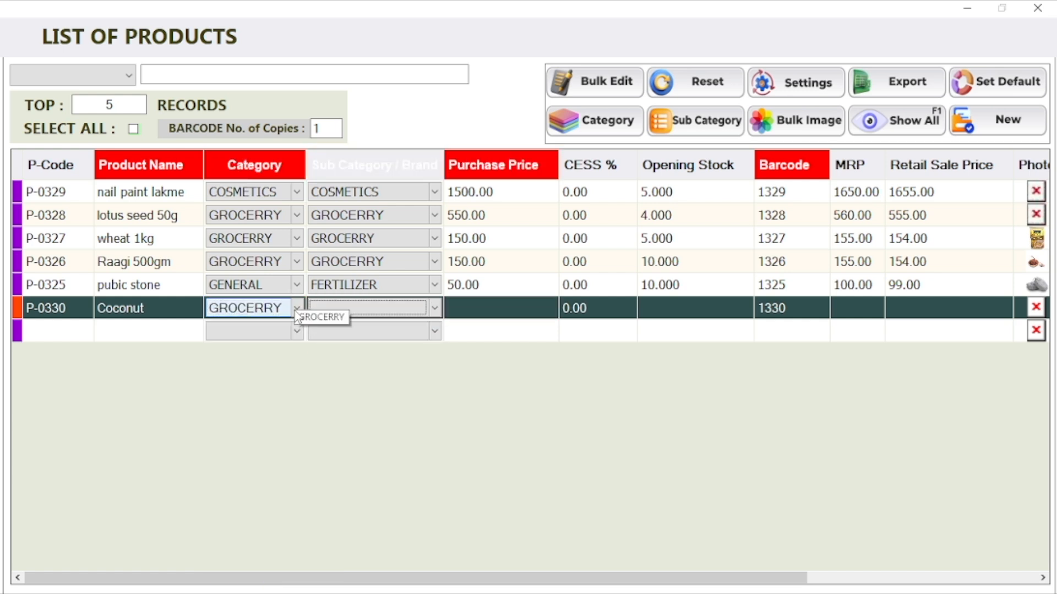
{"action": "key", "text": "Left"}
{"action": "key", "text": "Down"}
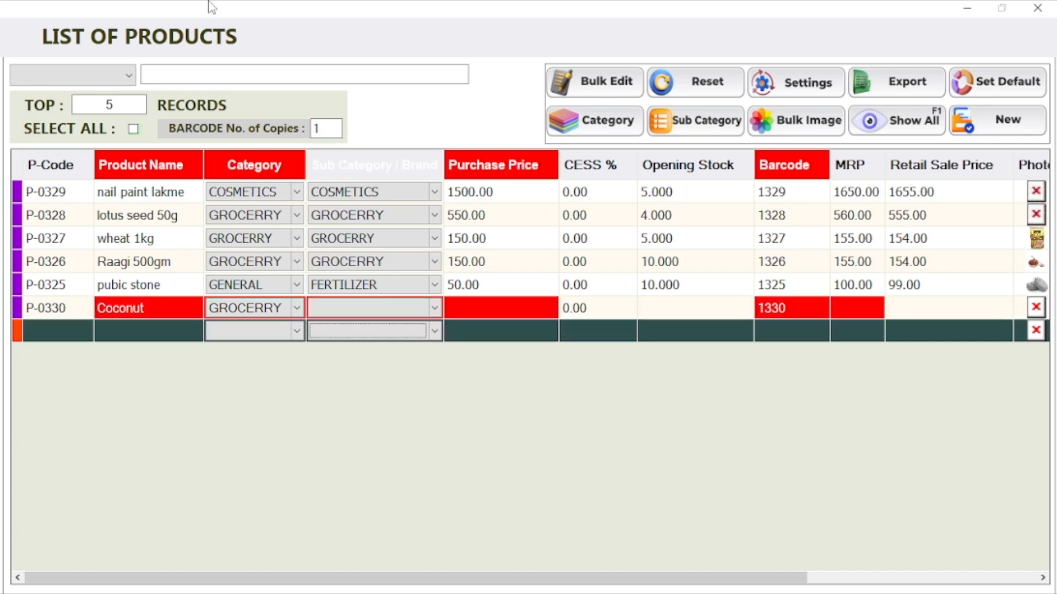
- Set the Coconut product's sub category / brand to GROCERRY
{"action": "left_click", "coordinate": [433, 310]}
{"action": "key", "text": "Down"}
{"action": "key", "text": "Down"}
{"action": "key", "text": "Return"}
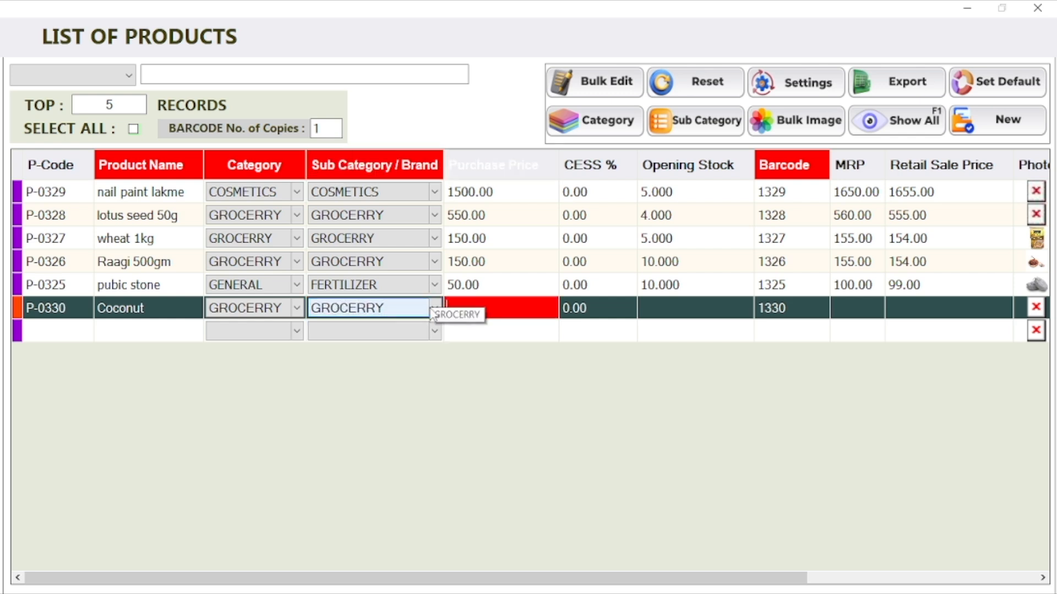
- Enter a purchase price of 50 and an opening stock of 5 for the Coconut product
{"action": "type", "text": "50"}
{"action": "key", "text": "Return"}
{"action": "key", "text": "Return"}
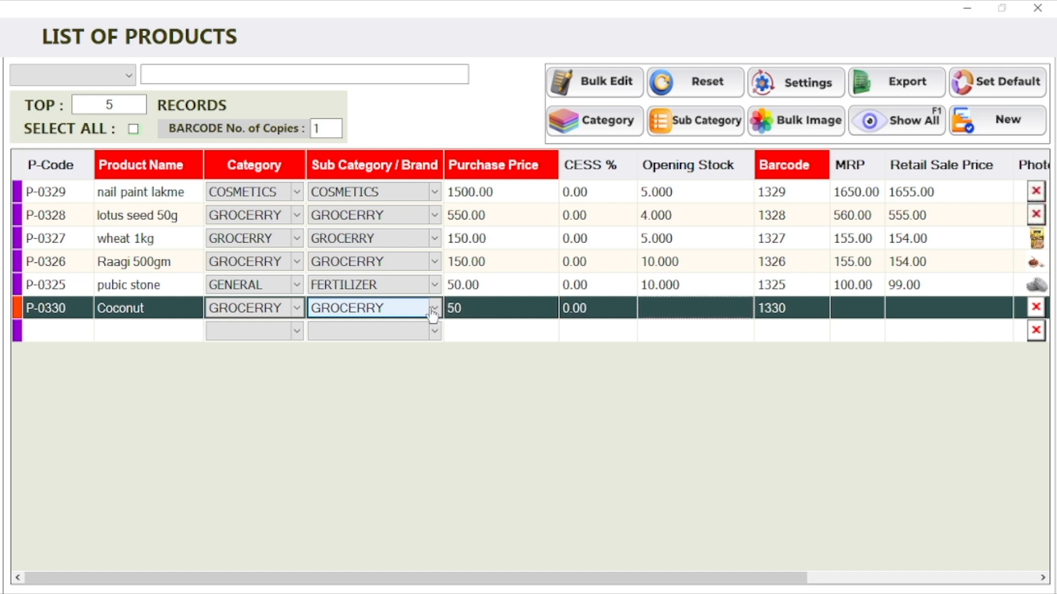
{"action": "type", "text": "5"}
{"action": "key", "text": "Return"}
{"action": "key", "text": "Return"}
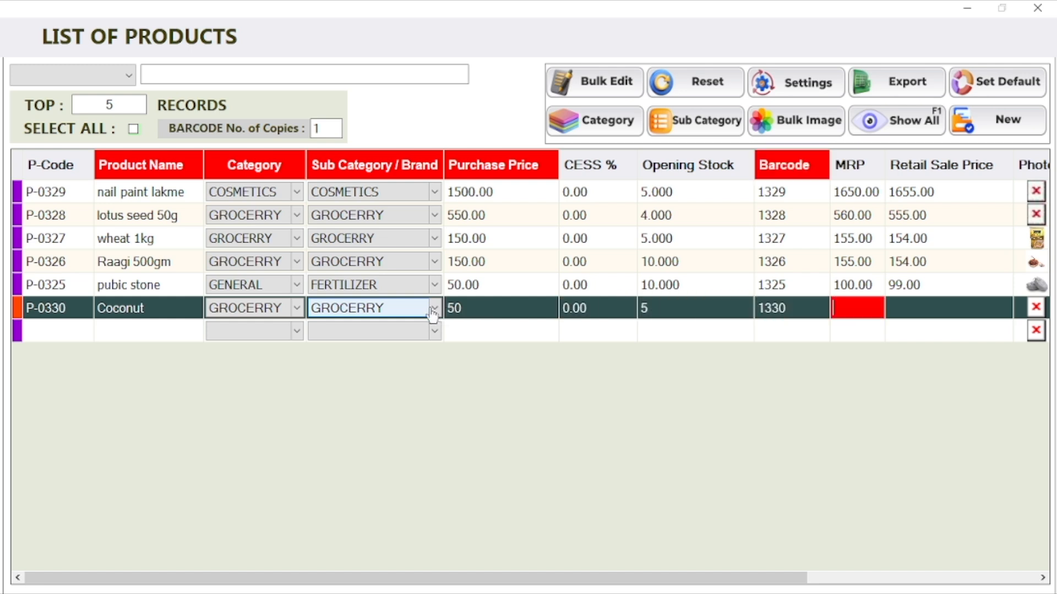
- Enter an MRP of 55 and a retail sale price of 54 for the Coconut product
{"action": "type", "text": "55"}
{"action": "key", "text": "Return"}
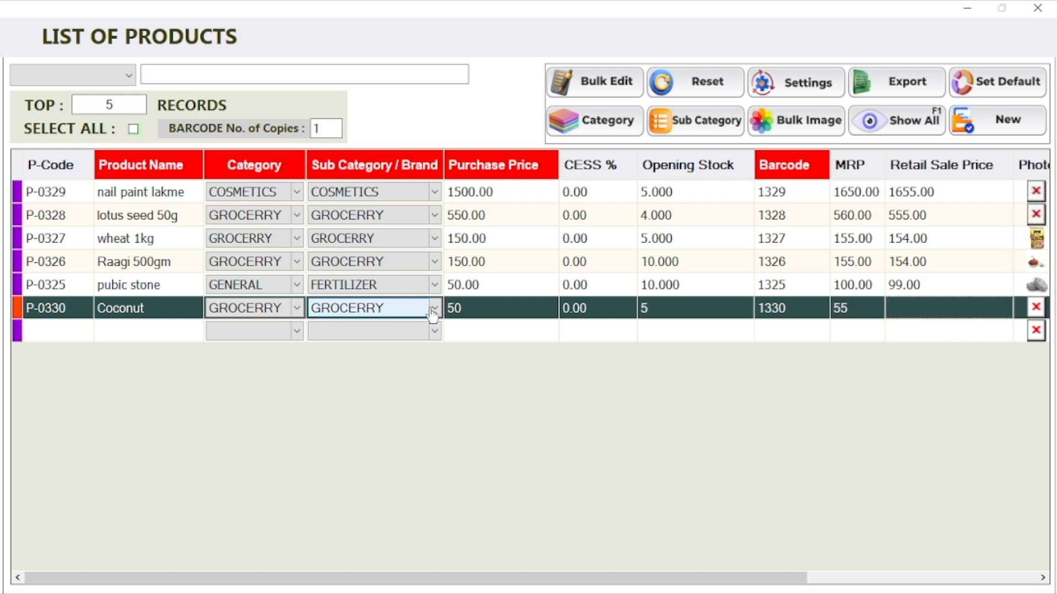
{"action": "type", "text": "54"}
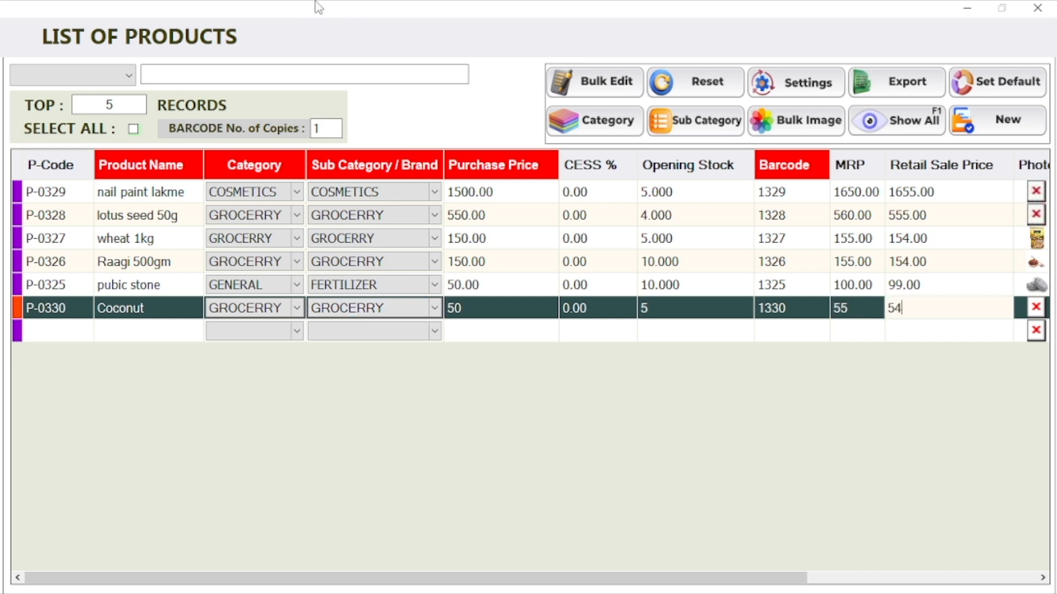
- Save the Coconut row as a new product record and dismiss the confirmation
{"action": "left_click_drag", "start_coordinate": [404, 582], "coordinate": [496, 582]}
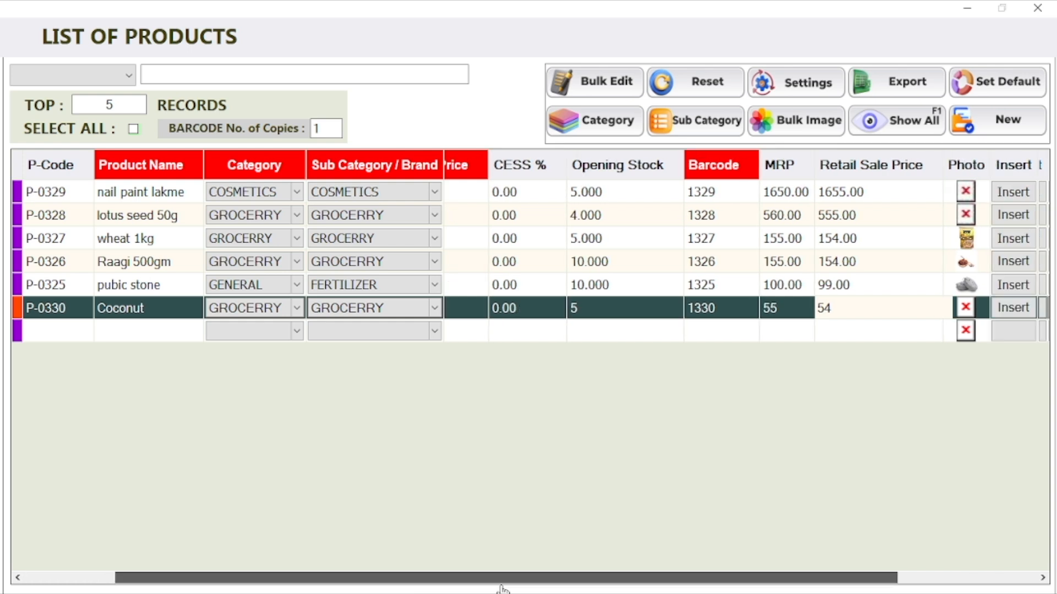
{"action": "left_click", "coordinate": [1014, 308]}
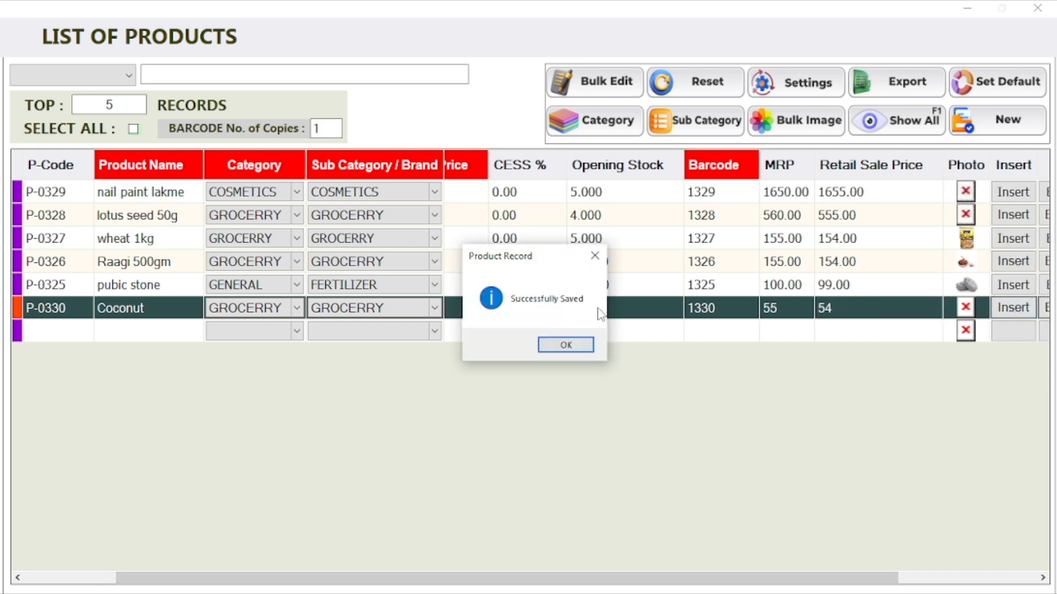
{"action": "left_click", "coordinate": [567, 345]}
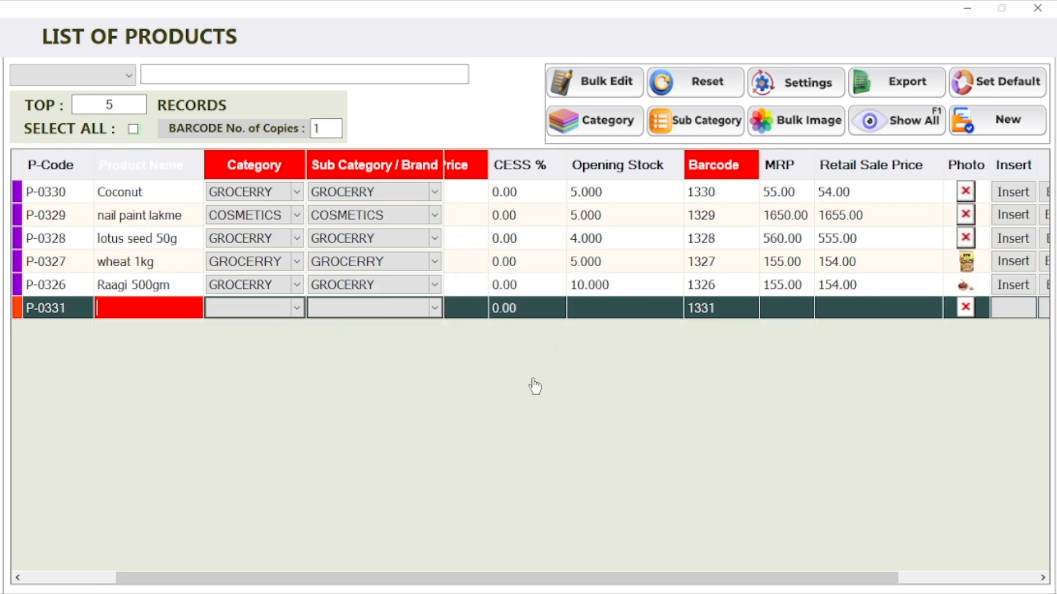
- Name the next new product "Pani Puri papad" in the empty row
{"action": "left_click_drag", "start_coordinate": [360, 585], "coordinate": [397, 585]}
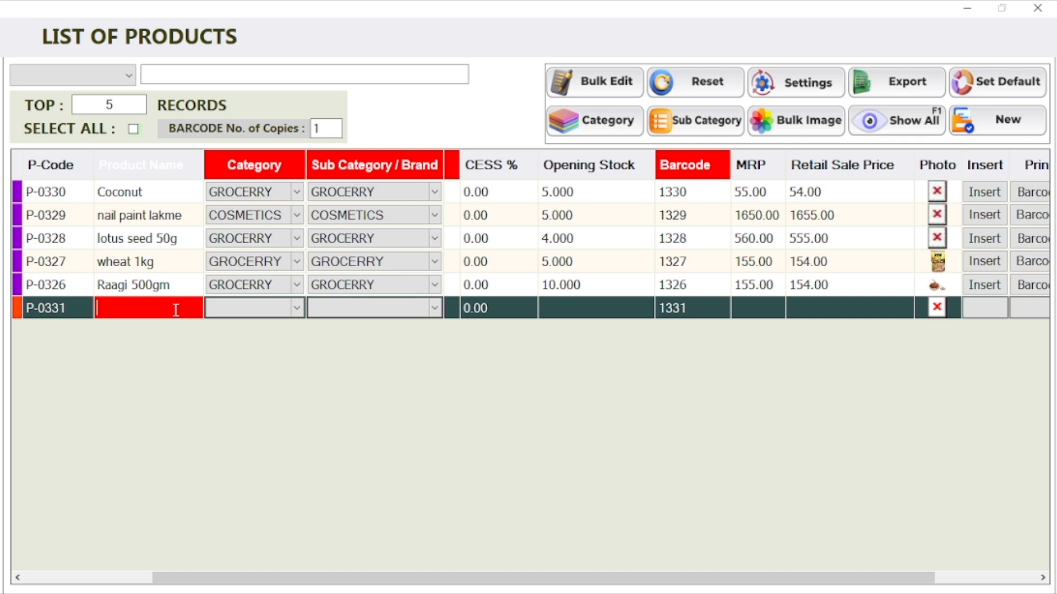
{"action": "type", "text": "Pani "}
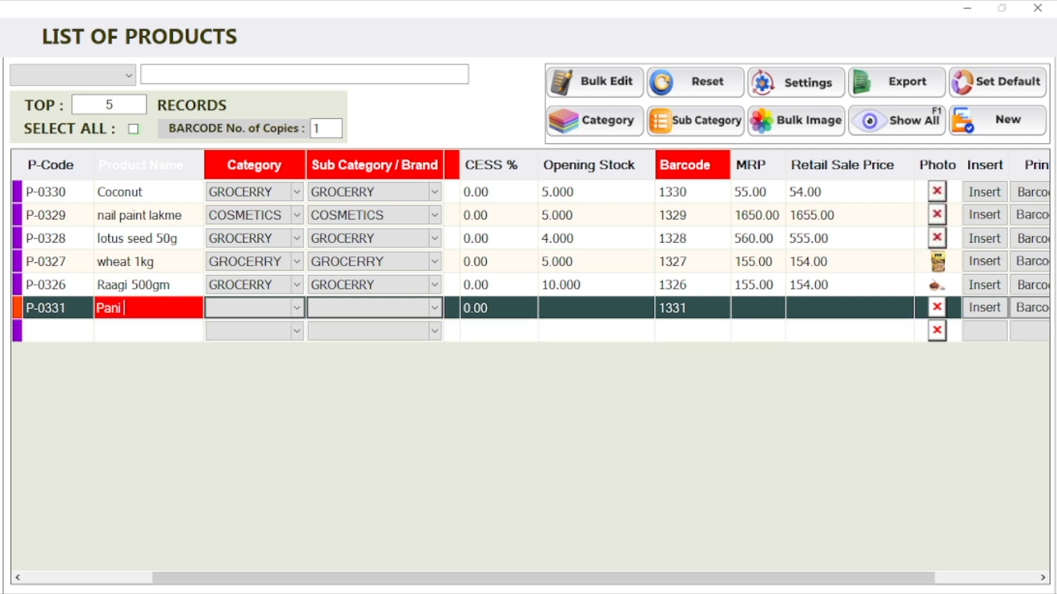
{"action": "type", "text": "Pur"}
{"action": "type", "text": "i papad"}
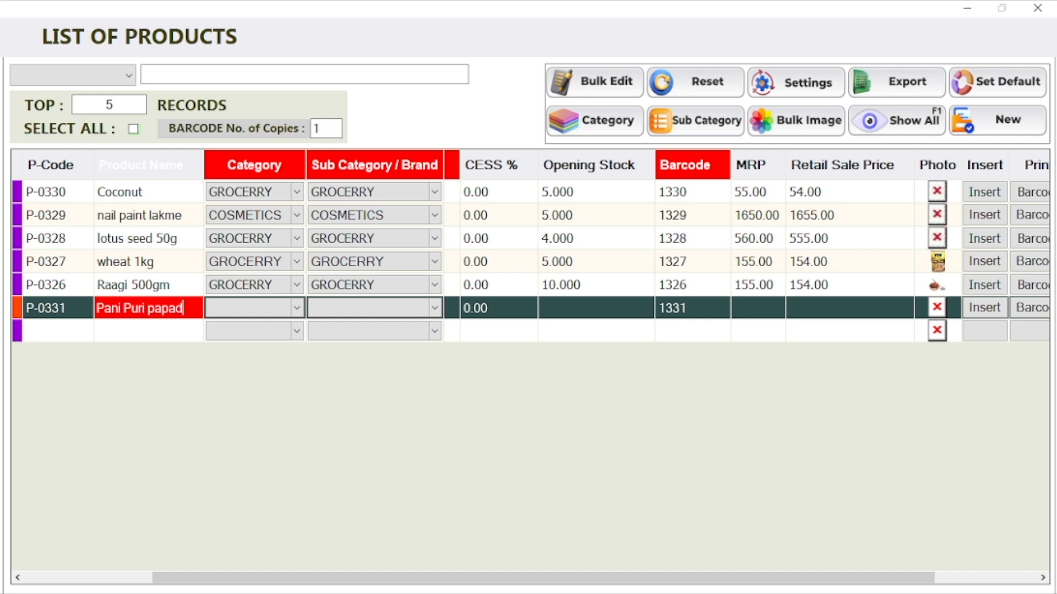
{"action": "key", "text": "Tab"}
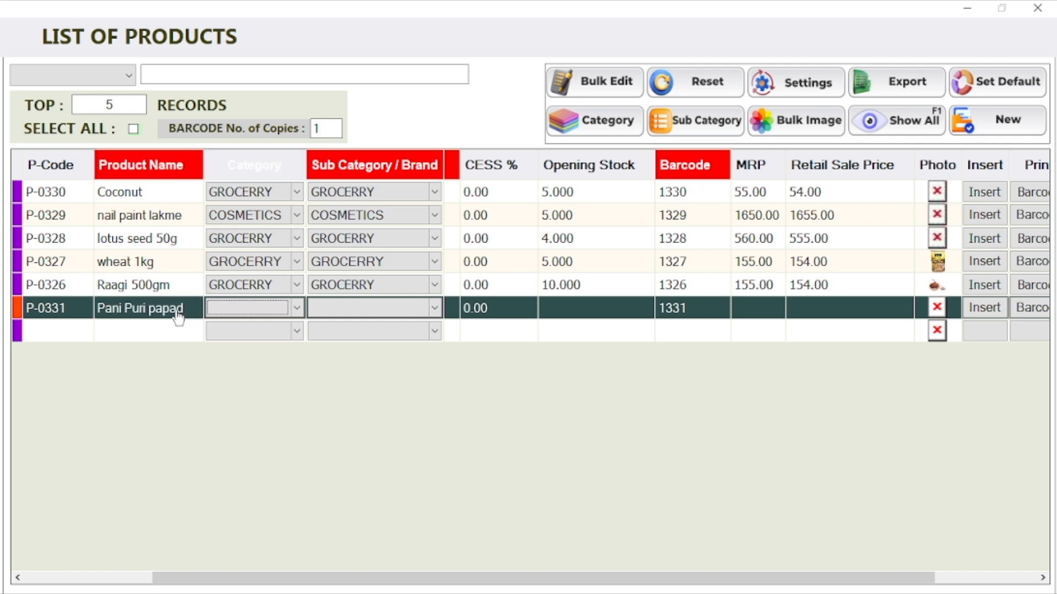
- Assign the Pani Puri papad product to the GENERAL category and the FERTILIZER sub category
{"action": "left_click", "coordinate": [296, 308]}
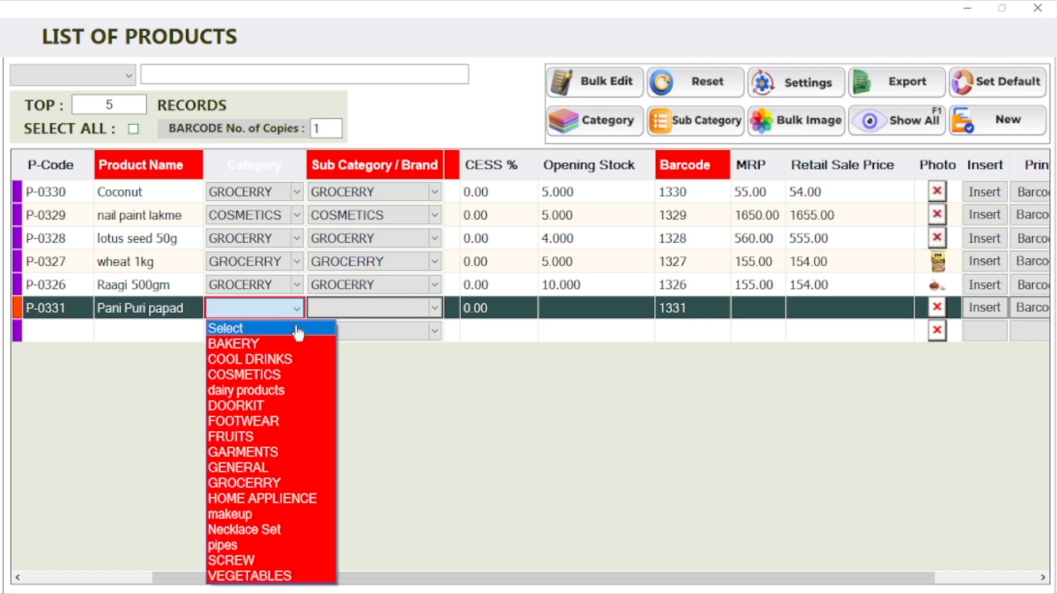
{"action": "left_click", "coordinate": [272, 467]}
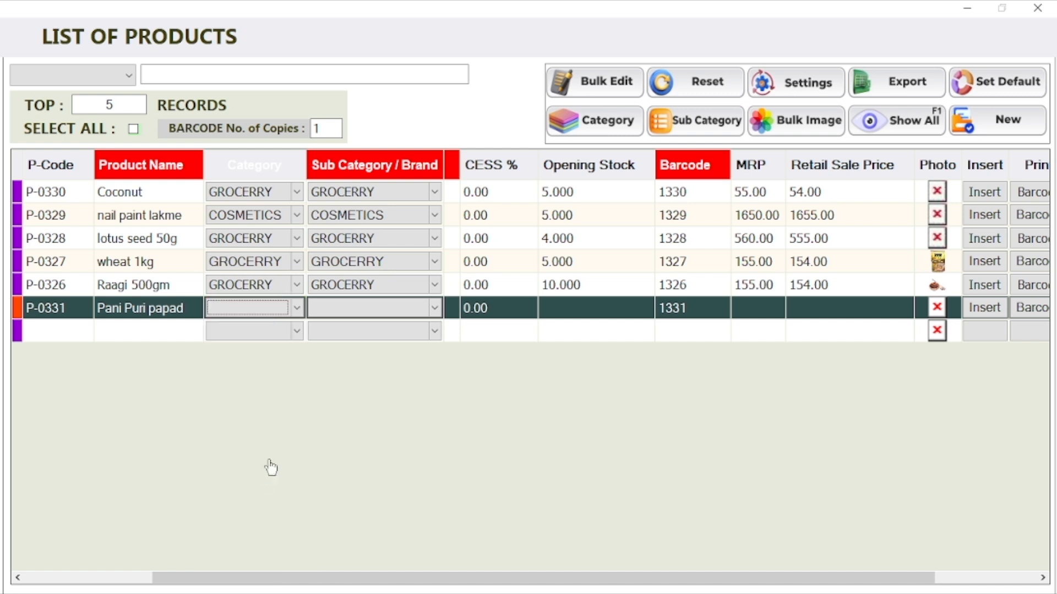
{"action": "left_click", "coordinate": [296, 317]}
{"action": "key", "text": "Down"}
{"action": "key", "text": "Down"}
{"action": "key", "text": "Down"}
{"action": "key", "text": "Down"}
{"action": "key", "text": "Down"}
{"action": "key", "text": "Down"}
{"action": "key", "text": "Down"}
{"action": "key", "text": "Down"}
{"action": "key", "text": "Down"}
{"action": "key", "text": "Down"}
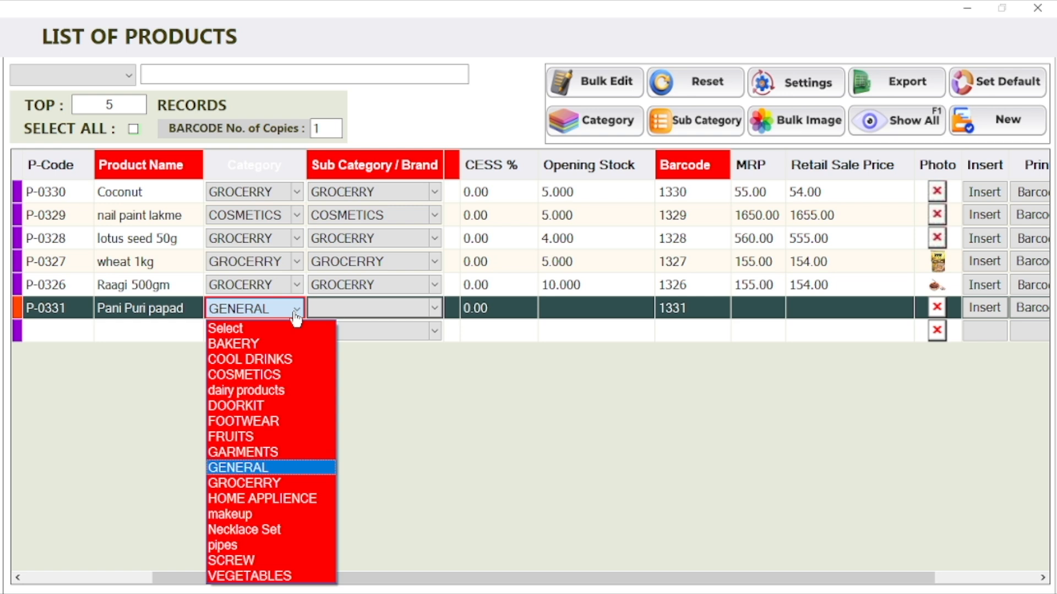
{"action": "key", "text": "Return"}
{"action": "key", "text": "Down"}
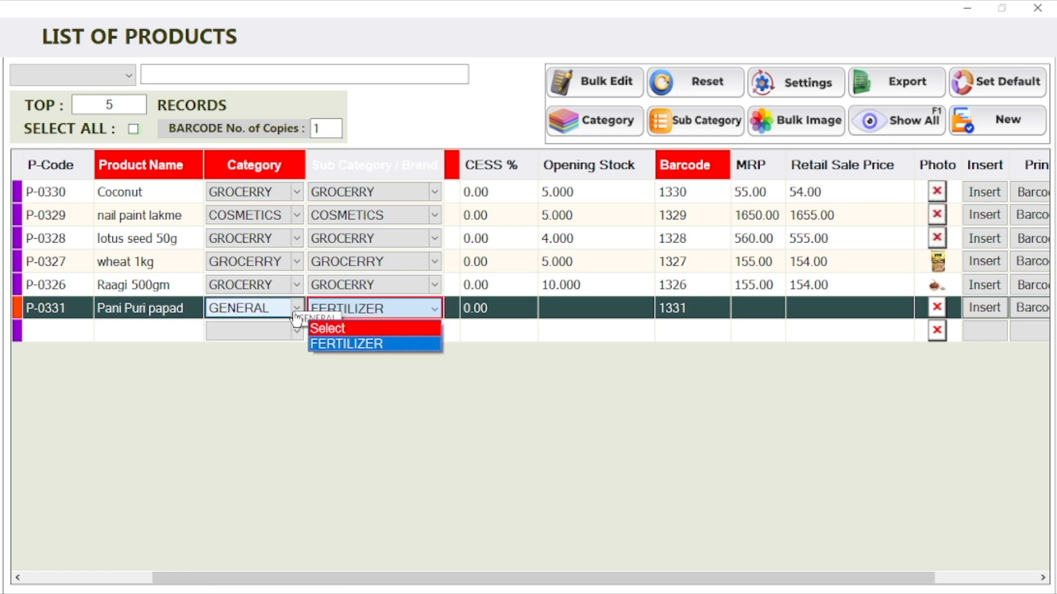
{"action": "key", "text": "Return"}
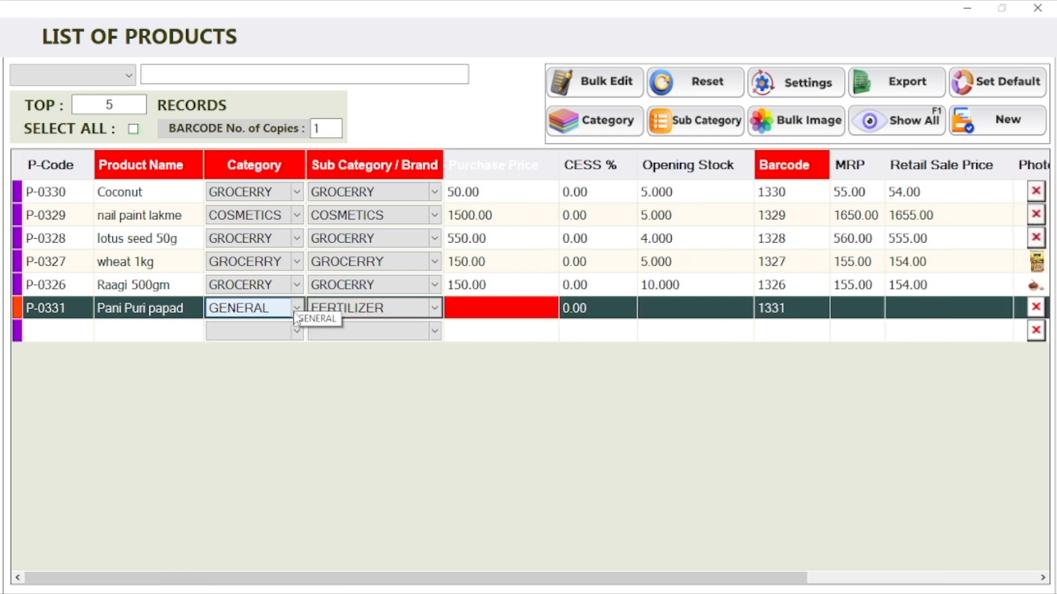
- Enter a purchase price of 100 and an opening stock of 6 for Pani Puri papad
{"action": "type", "text": "100"}
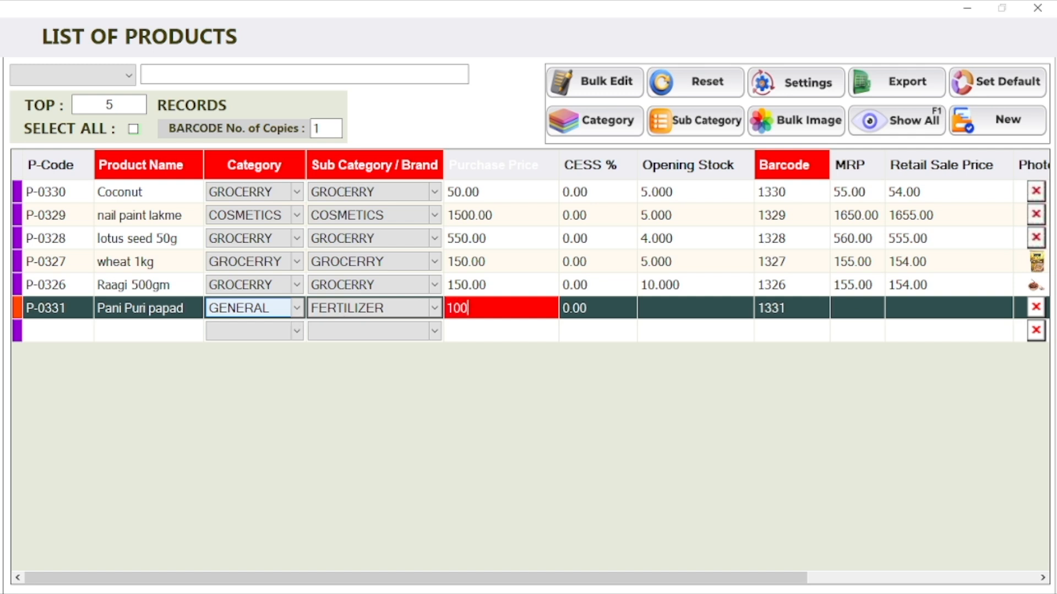
{"action": "key", "text": "Return"}
{"action": "key", "text": "Return"}
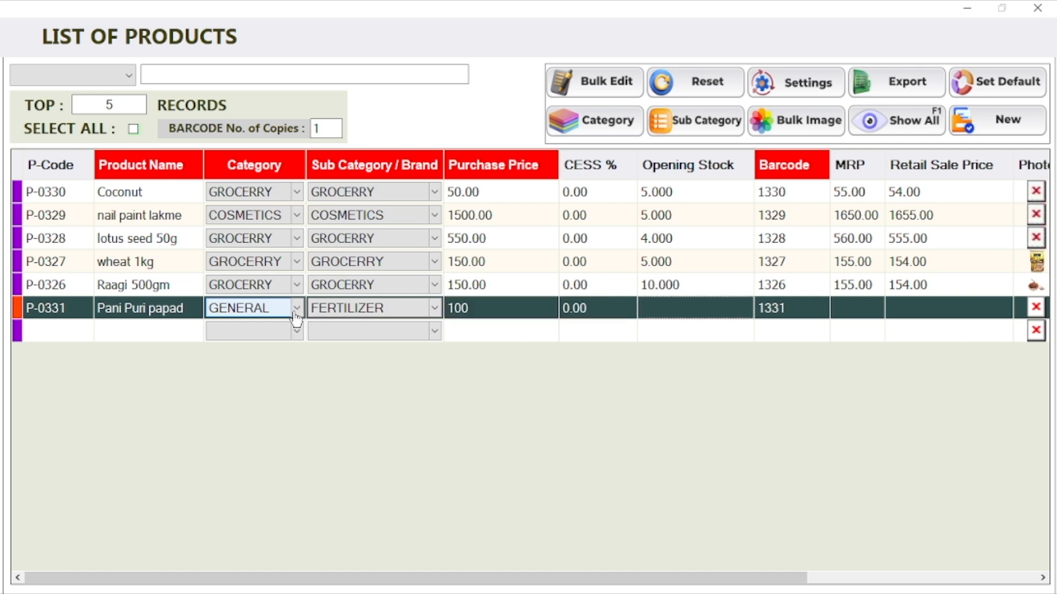
{"action": "type", "text": "6"}
{"action": "key", "text": "Return"}
{"action": "key", "text": "Return"}
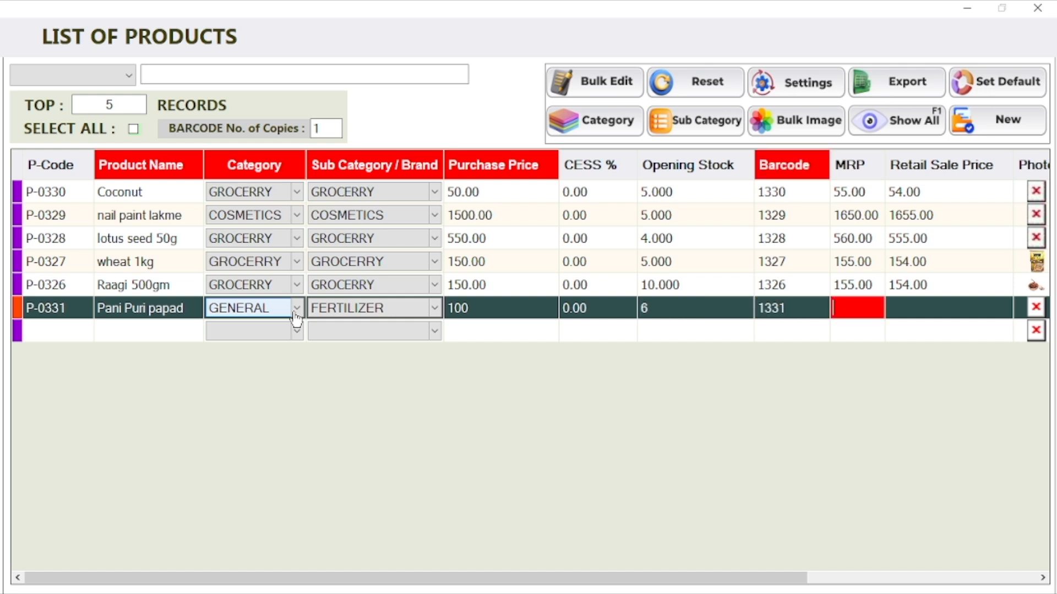
- Enter an MRP of 150 and a retail sale price of 145 for Pani Puri papad
{"action": "type", "text": "1500"}
{"action": "key", "text": "BackSpace"}
{"action": "key", "text": "Return"}
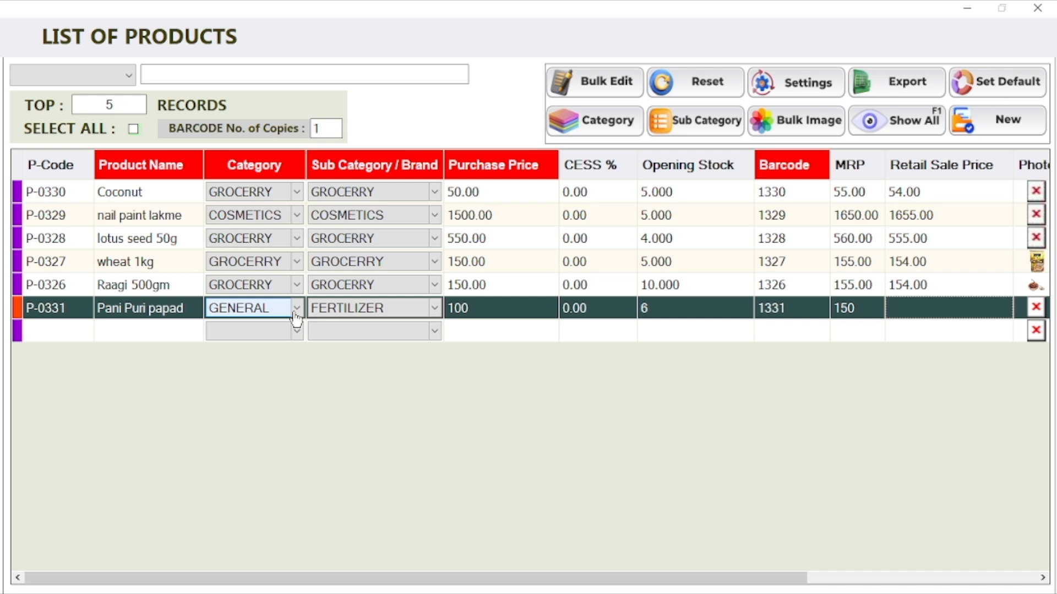
{"action": "type", "text": "1445"}
{"action": "key", "text": "BackSpace"}
{"action": "key", "text": "BackSpace"}
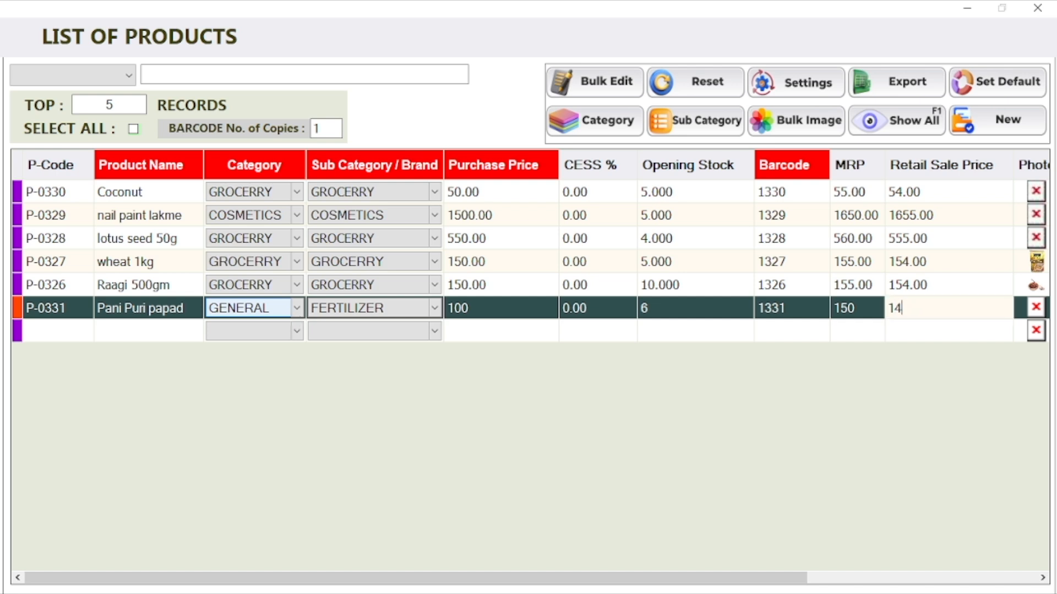
{"action": "type", "text": "5"}
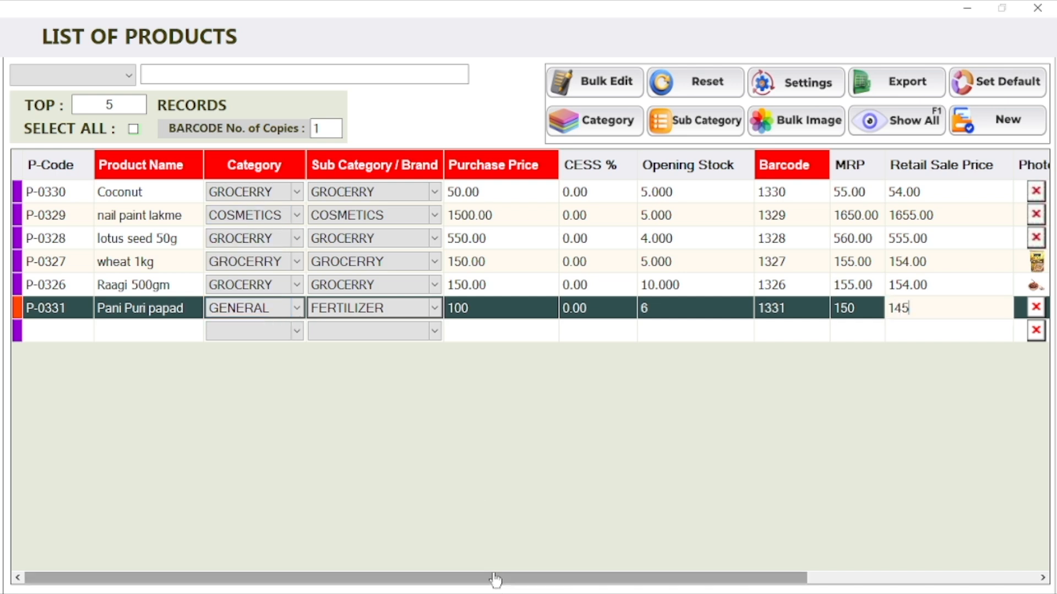
- Save the Pani Puri papad row as a new product record and close the message
{"action": "left_click_drag", "start_coordinate": [494, 580], "coordinate": [689, 581]}
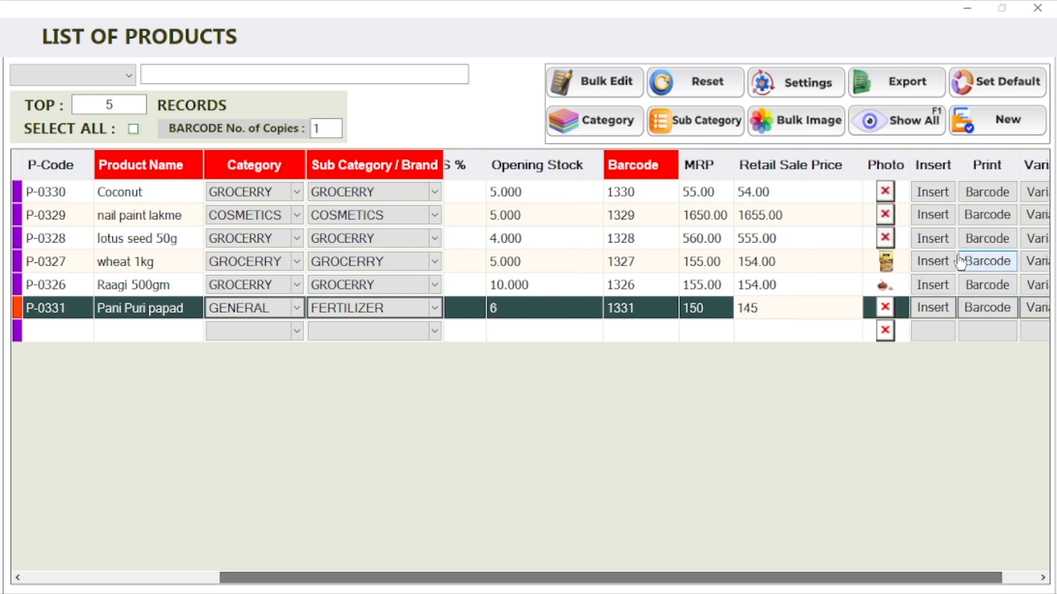
{"action": "left_click", "coordinate": [926, 310]}
{"action": "left_click", "coordinate": [584, 345]}
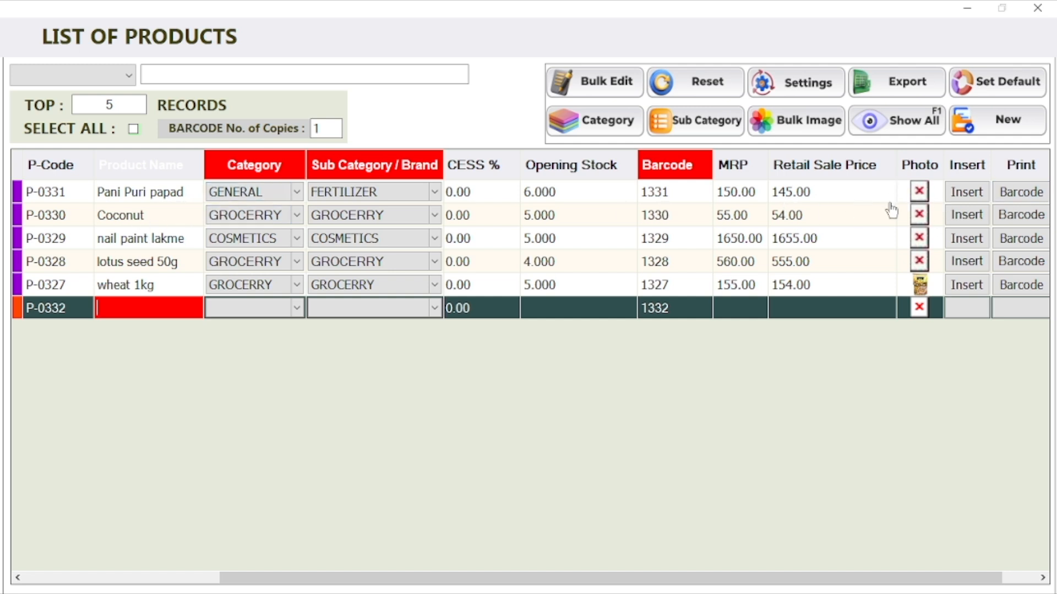
{"action": "left_click_drag", "start_coordinate": [899, 154], "coordinate": [933, 279]}
{"action": "mouse_move", "coordinate": [901, 273]}
{"action": "left_mouse_down"}
{"action": "mouse_move", "coordinate": [938, 284]}
{"action": "mouse_move", "coordinate": [945, 300]}
{"action": "left_mouse_up"}
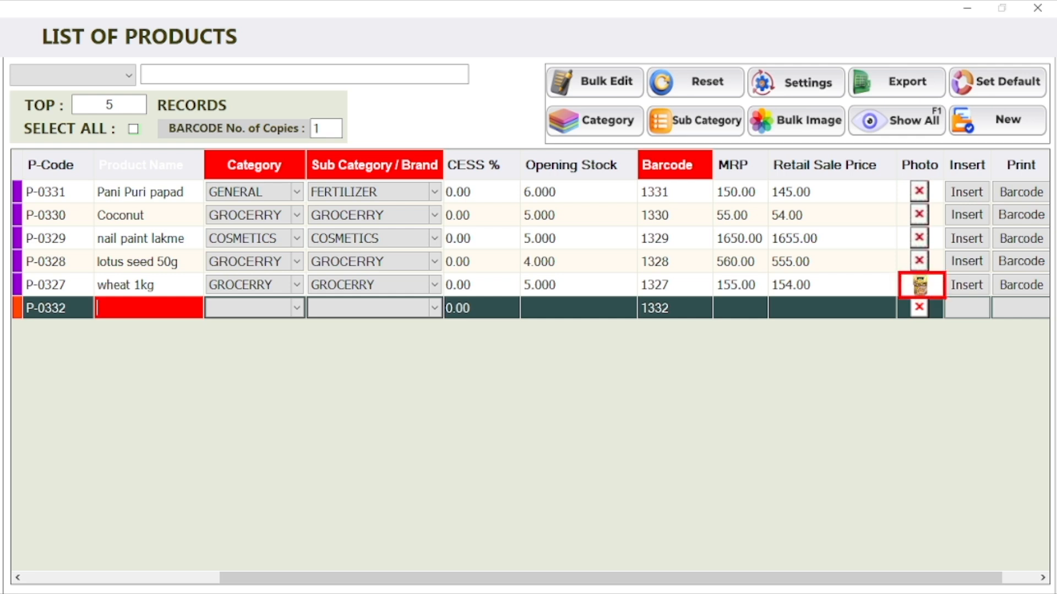
{"action": "mouse_move", "coordinate": [898, 181]}
{"action": "left_mouse_down"}
{"action": "mouse_move", "coordinate": [928, 191]}
{"action": "mouse_move", "coordinate": [915, 168]}
{"action": "mouse_move", "coordinate": [924, 180]}
{"action": "left_mouse_up"}
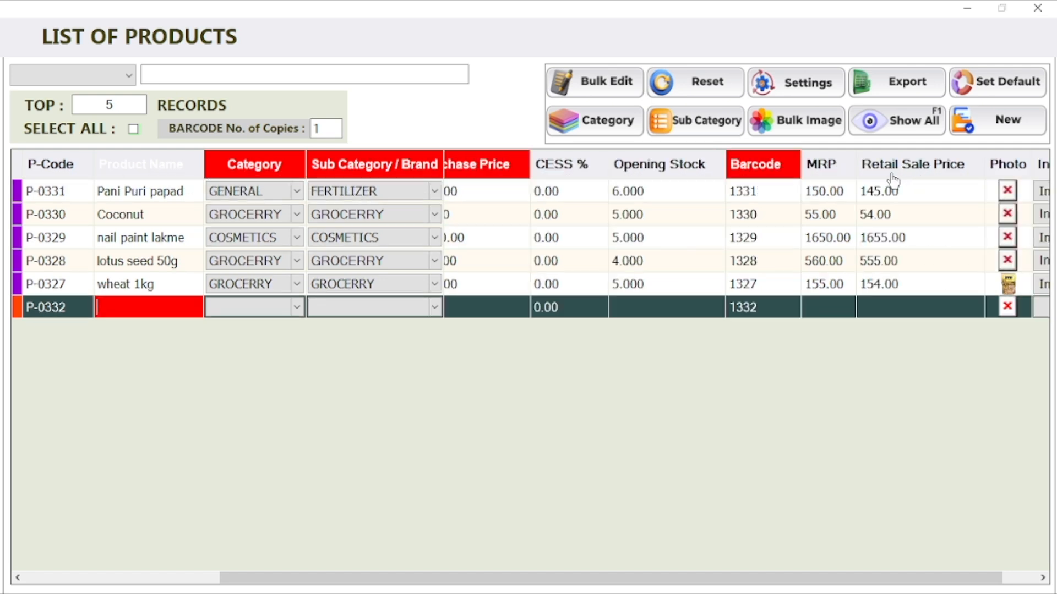
{"action": "mouse_move", "coordinate": [988, 154]}
{"action": "left_mouse_down"}
{"action": "mouse_move", "coordinate": [1009, 163]}
{"action": "mouse_move", "coordinate": [1031, 273]}
{"action": "left_mouse_up"}
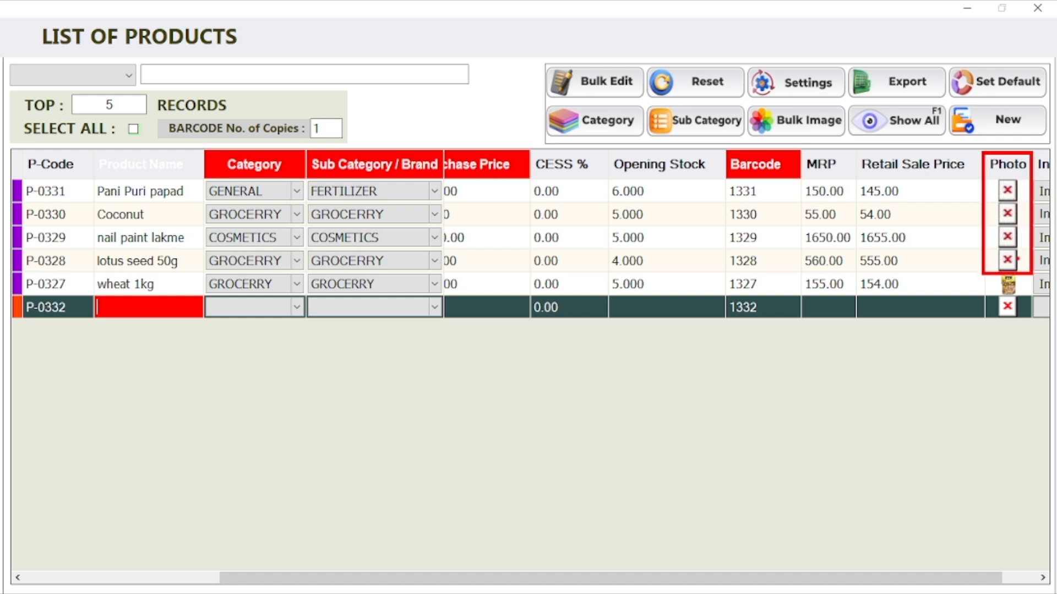
- Close the product list and open the Product Catalogue-cum-Image Update utility
{"action": "left_click", "coordinate": [1035, 8]}
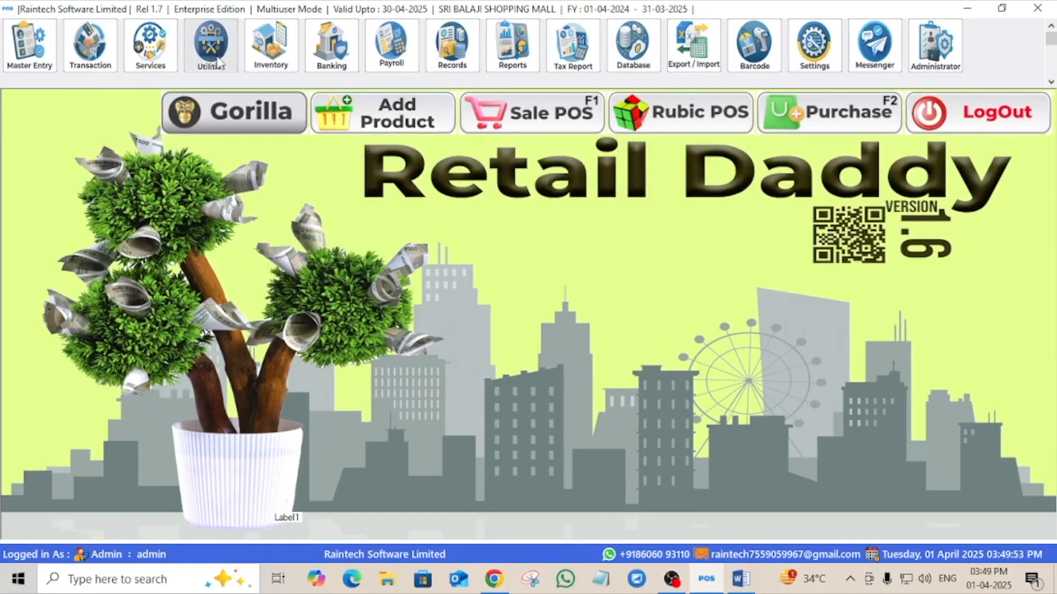
{"action": "left_click", "coordinate": [197, 93]}
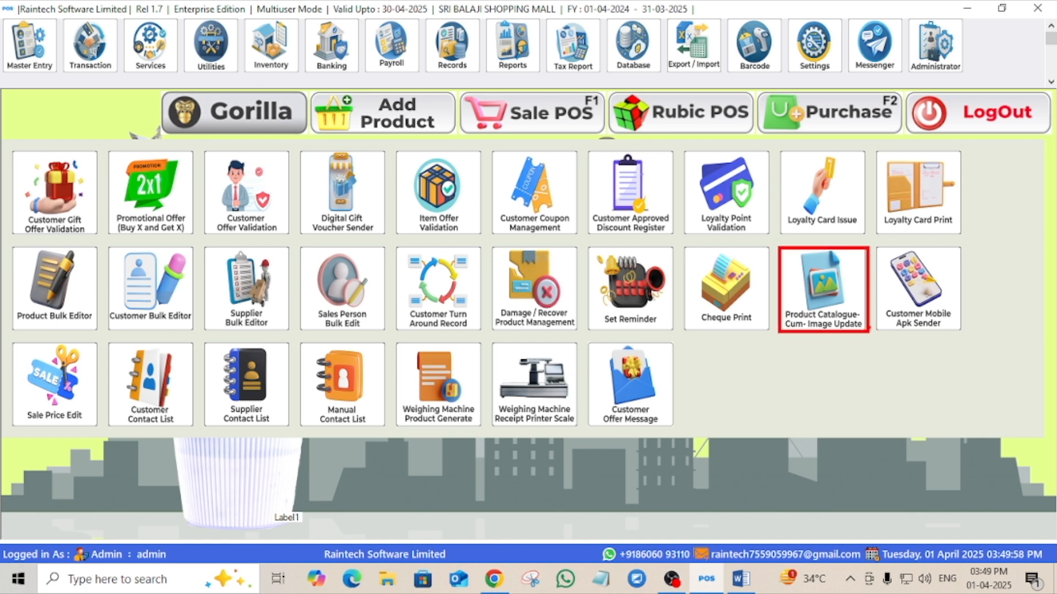
{"action": "left_click", "coordinate": [828, 308]}
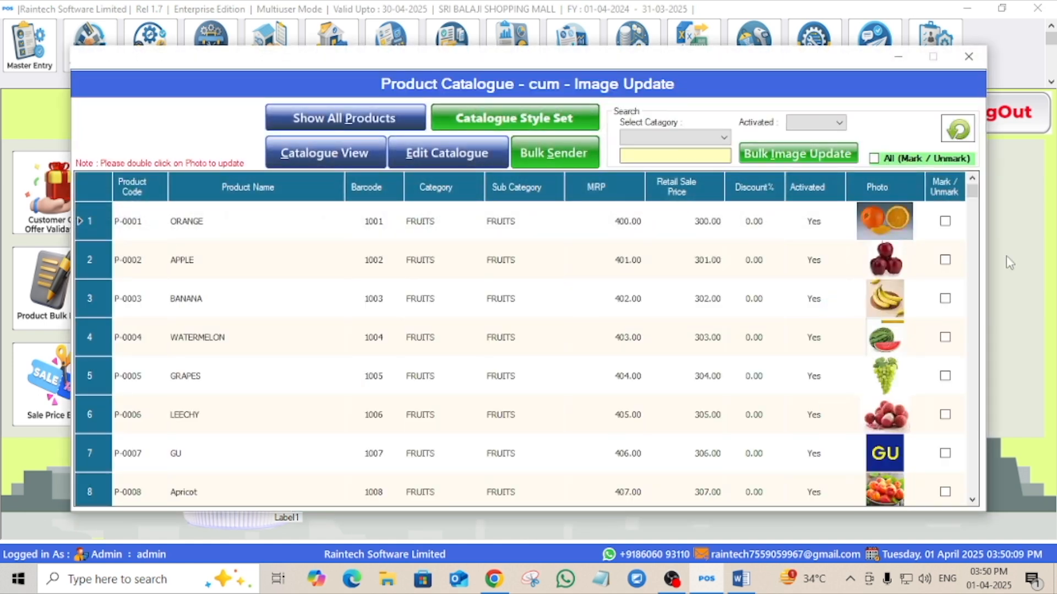
- Examine the product photos throughout the catalogue, from the newest entries back to the fruits and down to the end again
{"action": "left_click", "coordinate": [973, 238]}
{"action": "left_click_drag", "start_coordinate": [974, 238], "coordinate": [959, 513]}
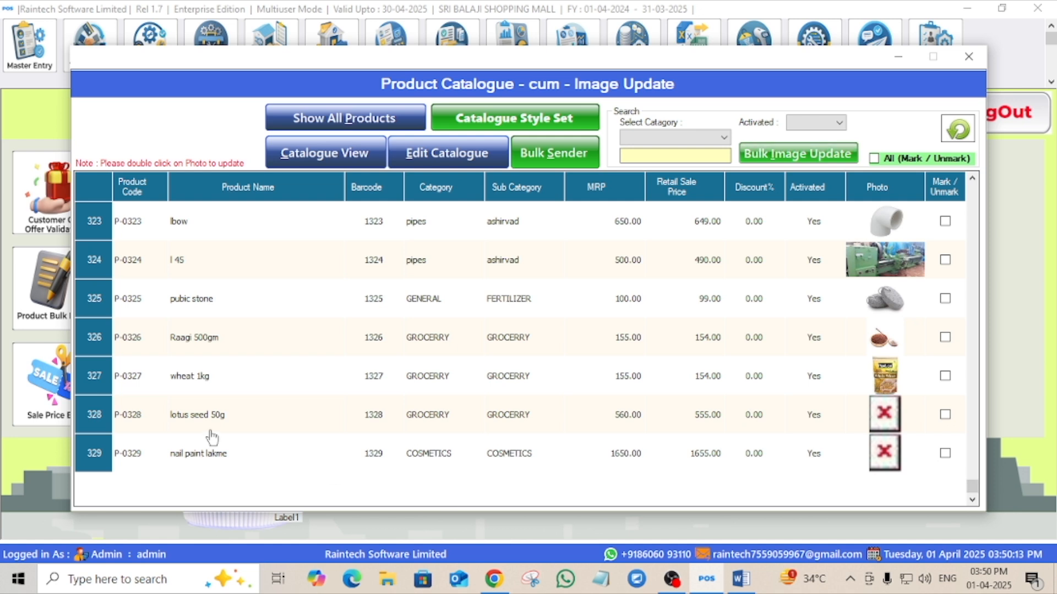
{"action": "scroll", "coordinate": [709, 425], "scroll_direction": "up", "scroll_amount": 13}
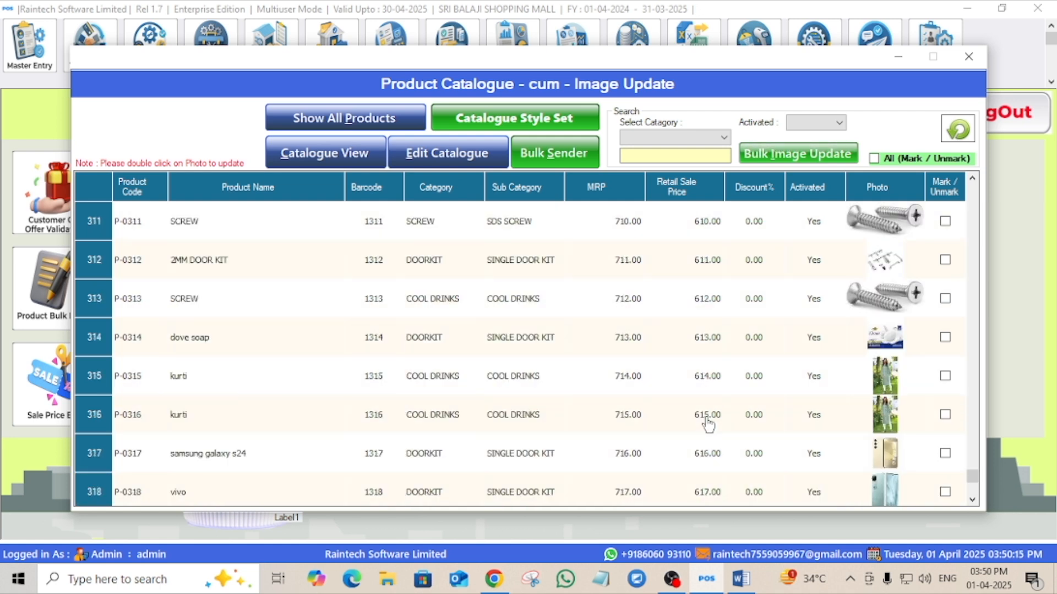
{"action": "scroll", "coordinate": [704, 408], "scroll_direction": "up", "scroll_amount": 18}
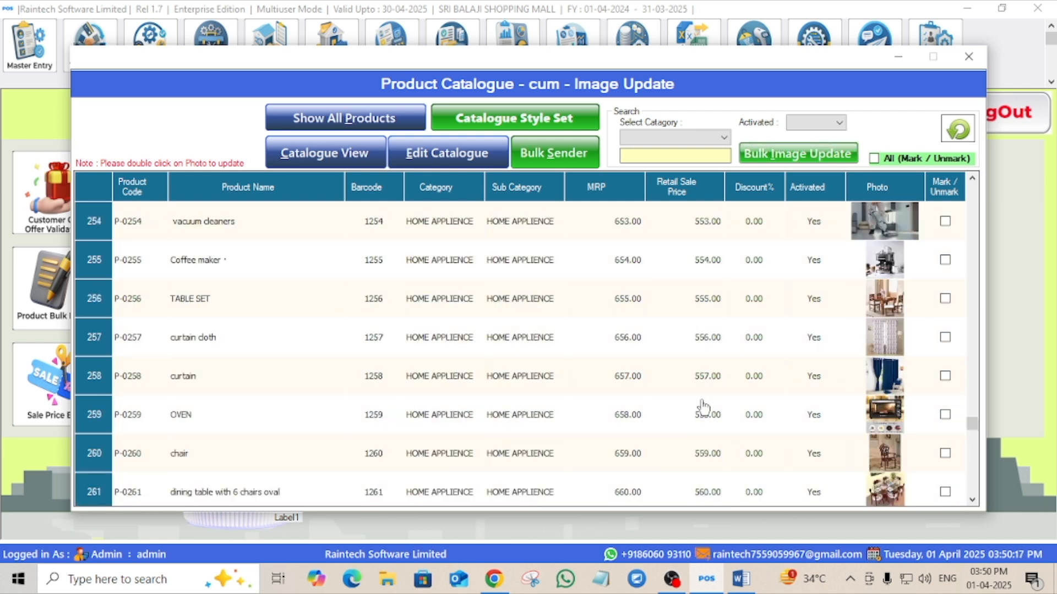
{"action": "scroll", "coordinate": [705, 406], "scroll_direction": "up", "scroll_amount": 20}
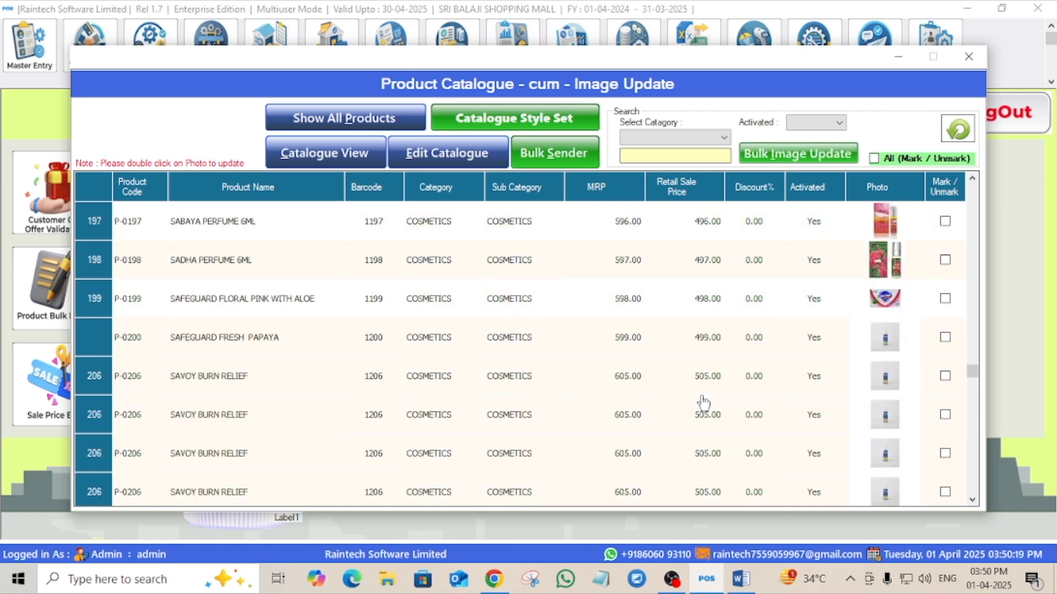
{"action": "scroll", "coordinate": [702, 391], "scroll_direction": "up", "scroll_amount": 16}
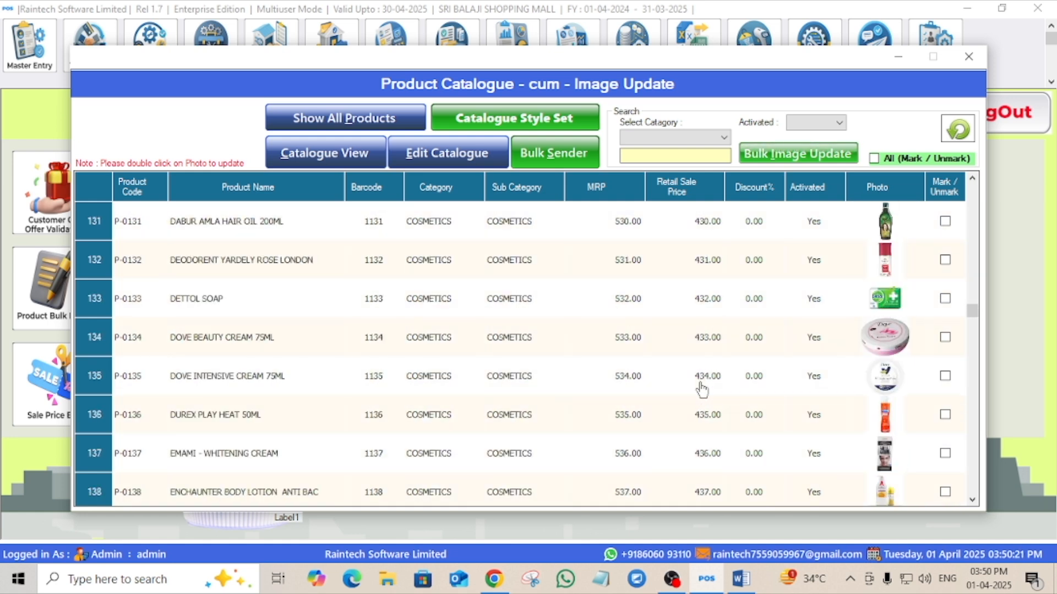
{"action": "scroll", "coordinate": [702, 391], "scroll_direction": "up", "scroll_amount": 3}
{"action": "scroll", "coordinate": [702, 390], "scroll_direction": "up", "scroll_amount": 12}
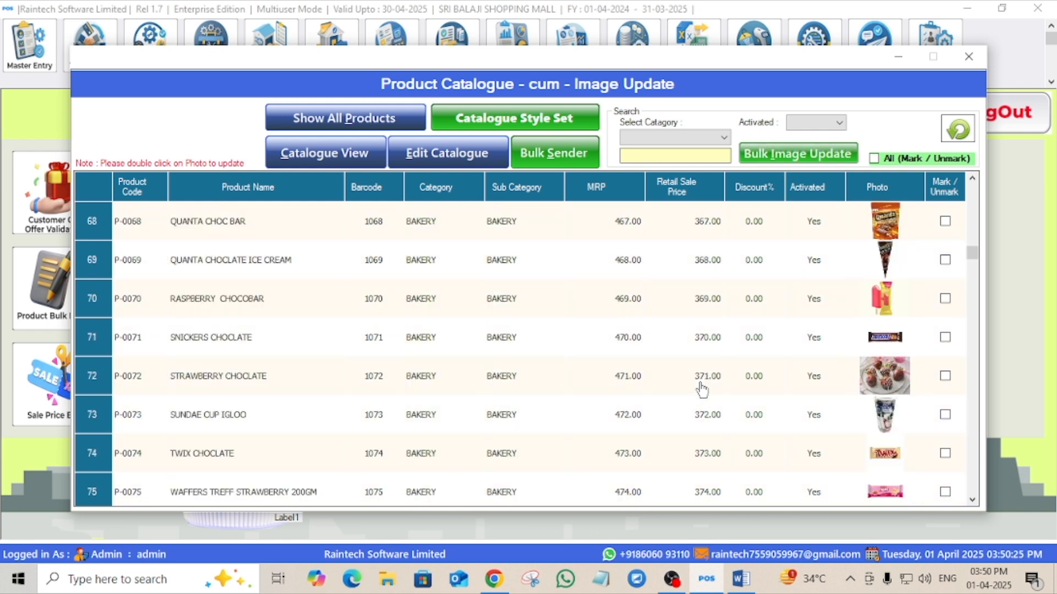
{"action": "scroll", "coordinate": [701, 390], "scroll_direction": "up", "scroll_amount": 16}
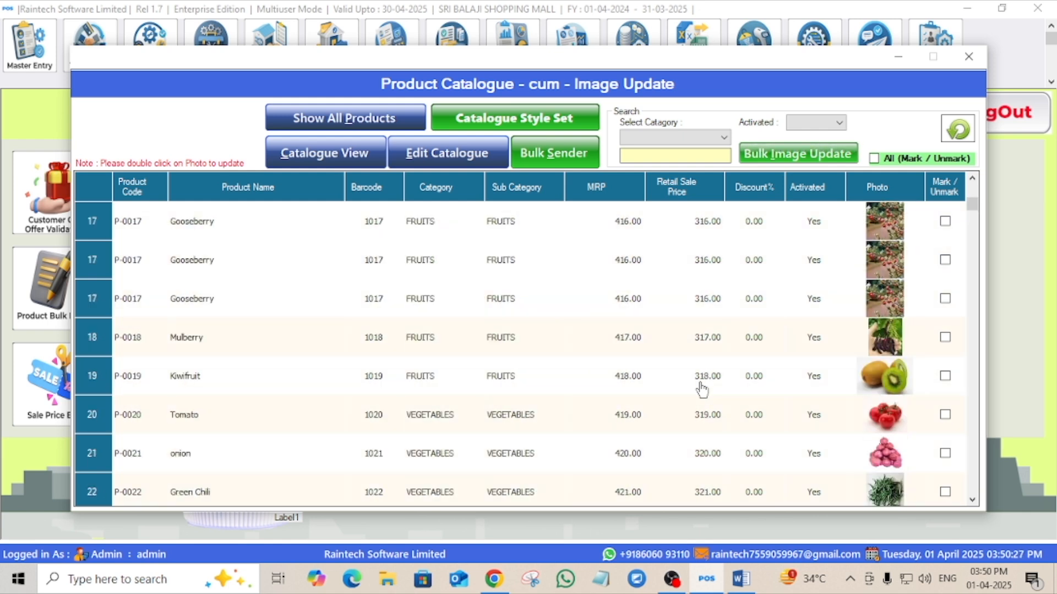
{"action": "scroll", "coordinate": [701, 391], "scroll_direction": "down", "scroll_amount": 20}
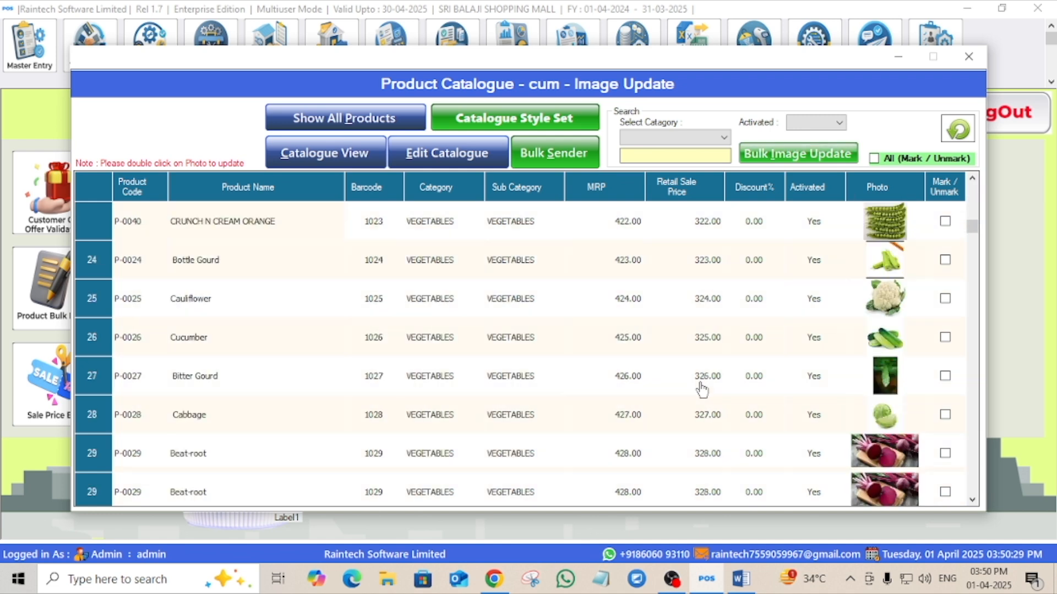
{"action": "scroll", "coordinate": [701, 390], "scroll_direction": "down", "scroll_amount": 20}
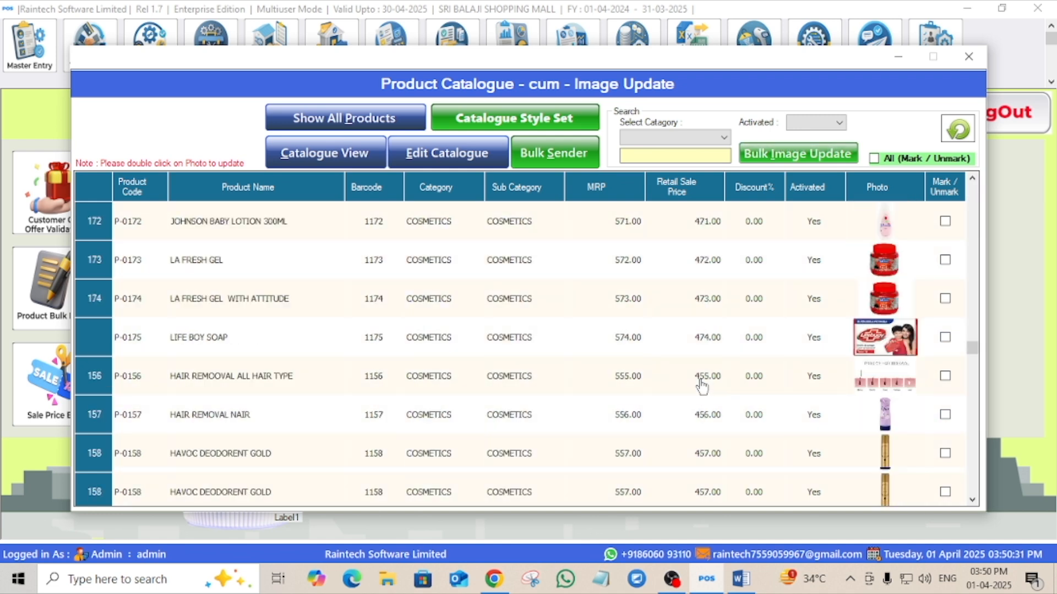
{"action": "scroll", "coordinate": [701, 381], "scroll_direction": "down", "scroll_amount": 18}
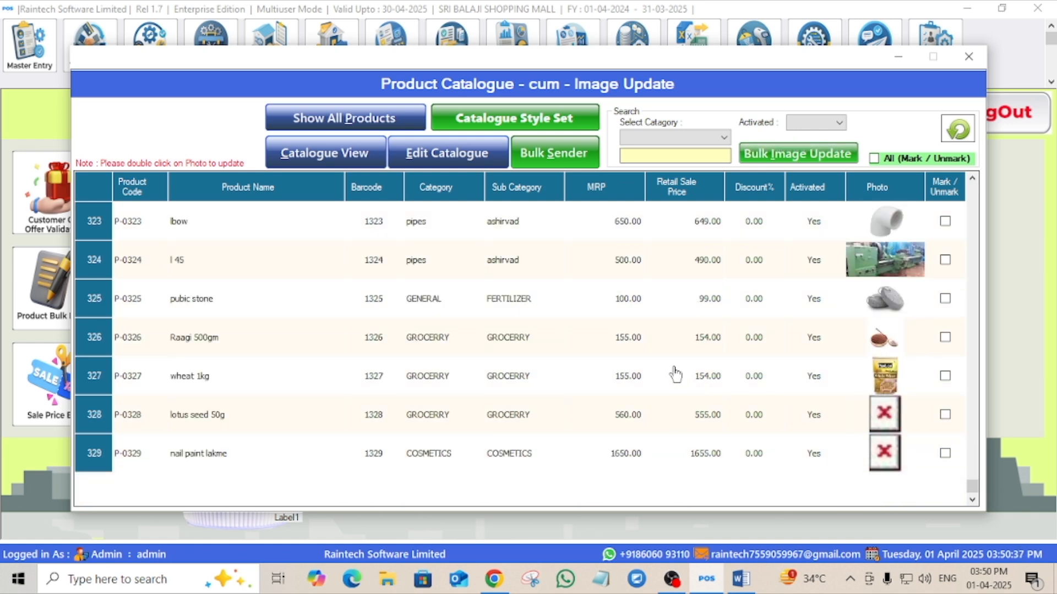
- Reload the catalogue to show all products and locate the newly added products without photos at its end
{"action": "left_click", "coordinate": [341, 119]}
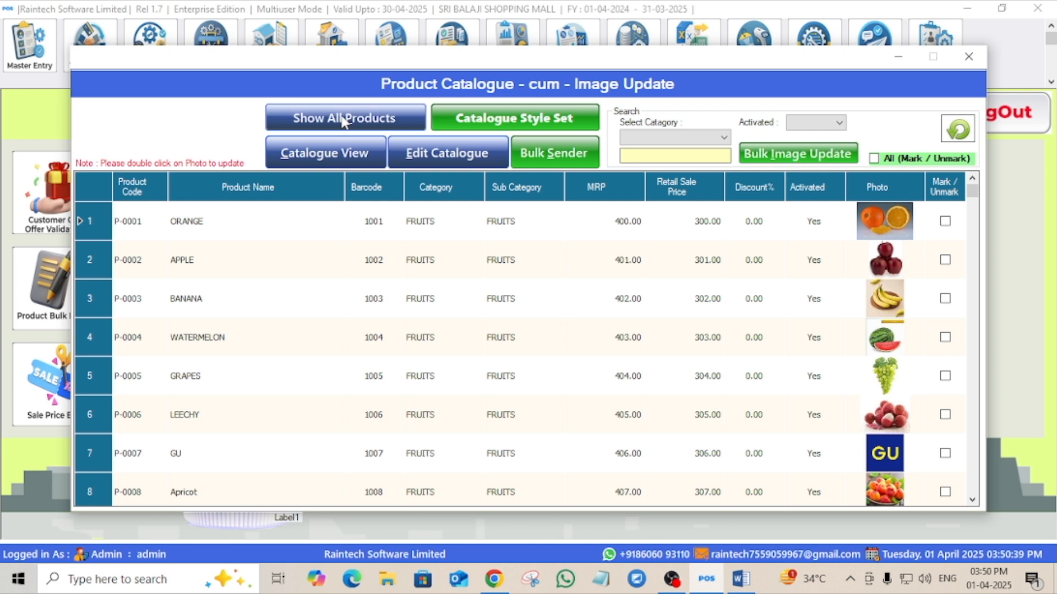
{"action": "scroll", "coordinate": [802, 309], "scroll_direction": "down", "scroll_amount": 10}
{"action": "left_click_drag", "start_coordinate": [973, 219], "coordinate": [972, 502]}
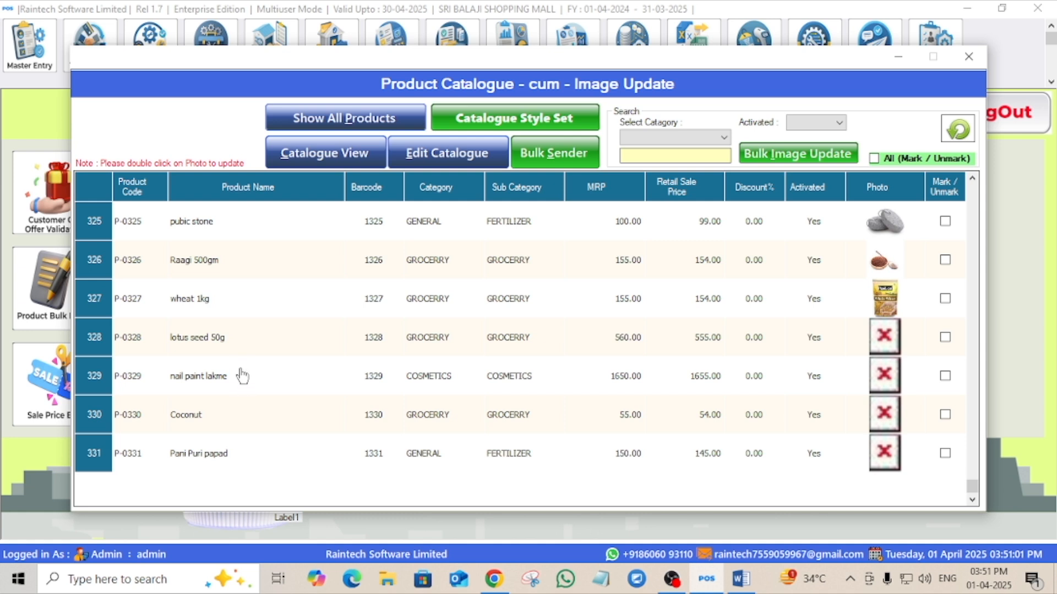
{"action": "scroll", "coordinate": [898, 377], "scroll_direction": "up", "scroll_amount": 2}
{"action": "scroll", "coordinate": [903, 379], "scroll_direction": "down", "scroll_amount": 1}
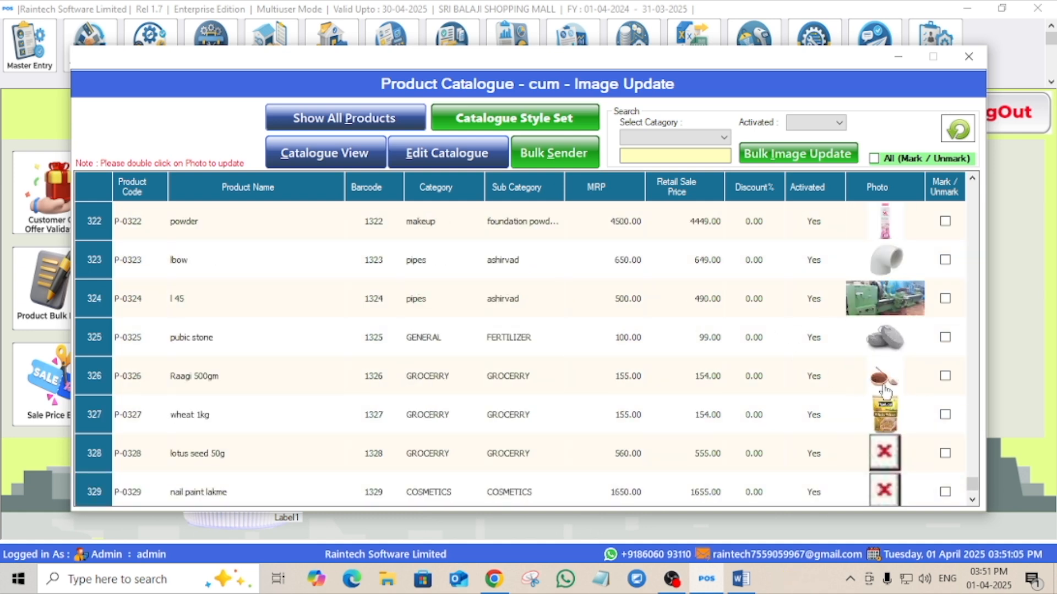
{"action": "scroll", "coordinate": [944, 339], "scroll_direction": "up", "scroll_amount": 10}
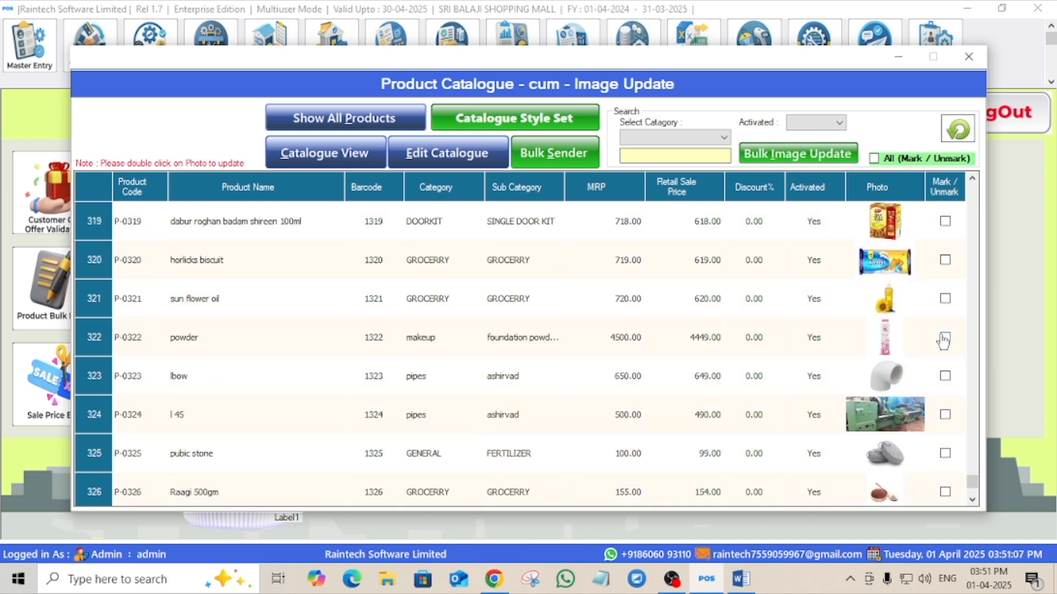
{"action": "scroll", "coordinate": [944, 339], "scroll_direction": "down", "scroll_amount": 11}
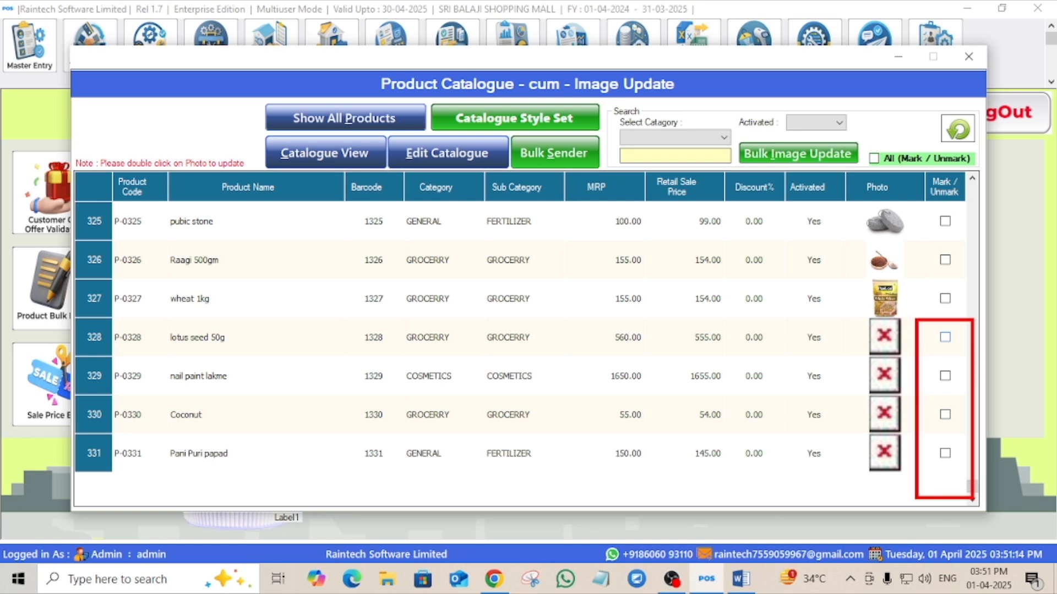
- Mark lotus seed 50g, nail paint lakme, Coconut and Pani Puri papad and run Bulk Image Update on them
{"action": "left_click", "coordinate": [945, 337]}
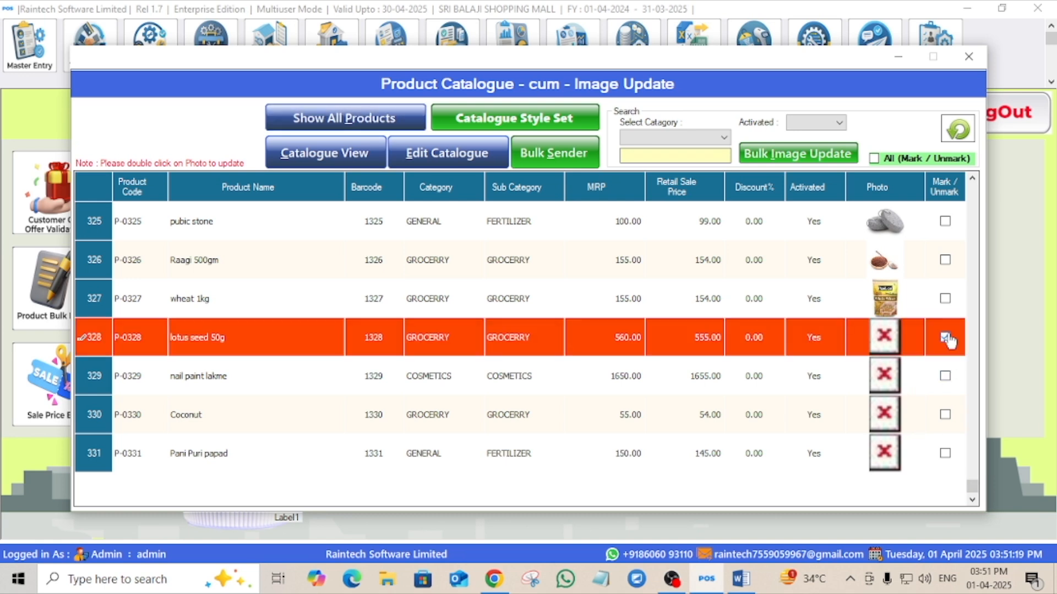
{"action": "left_click", "coordinate": [945, 377]}
{"action": "left_click", "coordinate": [945, 415]}
{"action": "left_click", "coordinate": [945, 454]}
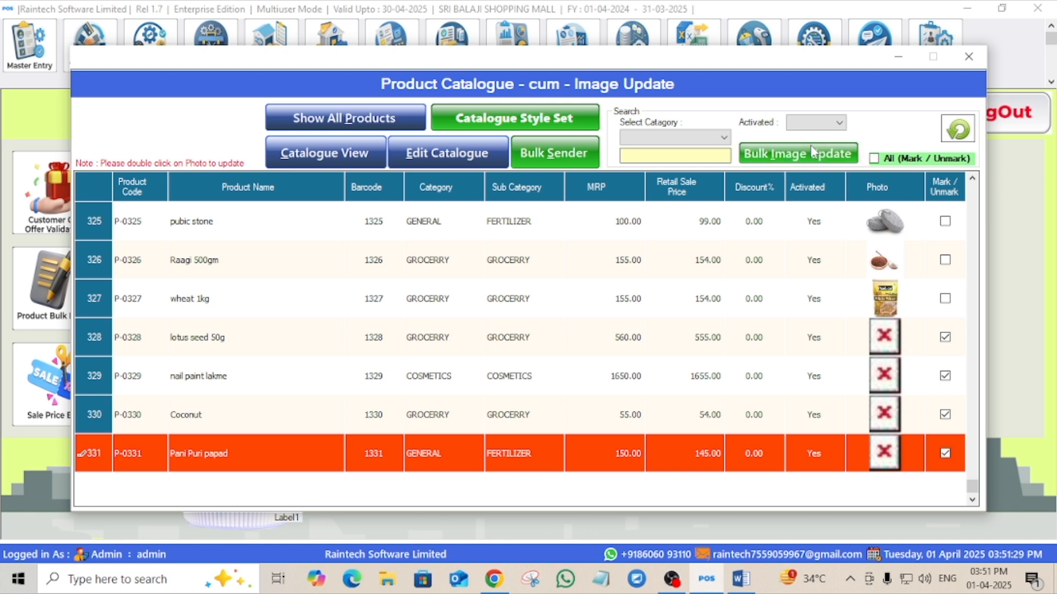
{"action": "left_click", "coordinate": [810, 147]}
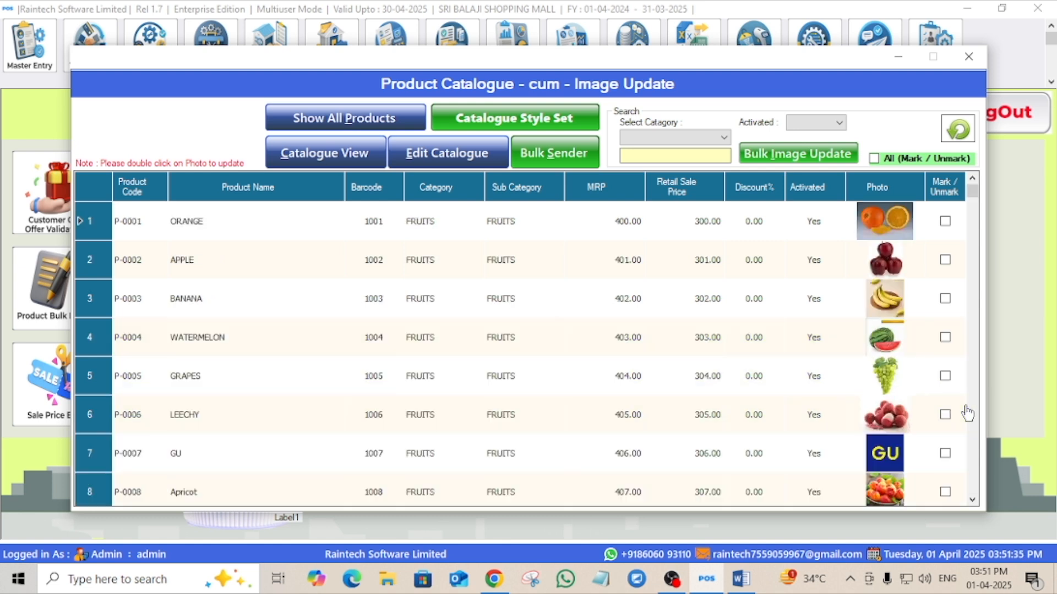
- Check the photos of the last four catalogue products, and close the catalogue and the utilities list
{"action": "scroll", "coordinate": [968, 410], "scroll_direction": "down", "scroll_amount": 2}
{"action": "left_click_drag", "start_coordinate": [970, 202], "coordinate": [976, 506]}
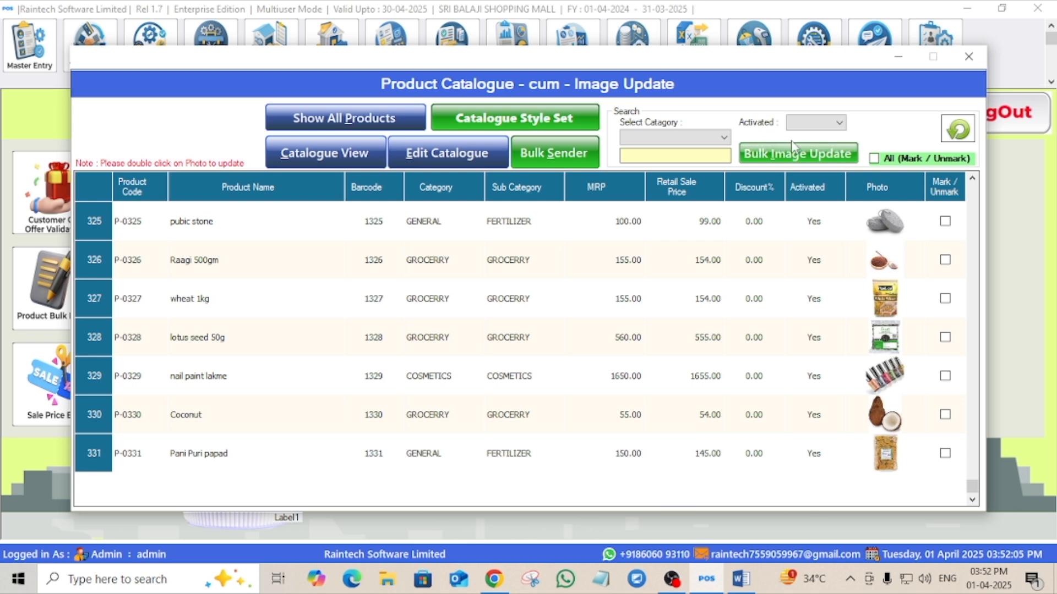
{"action": "left_click", "coordinate": [970, 58]}
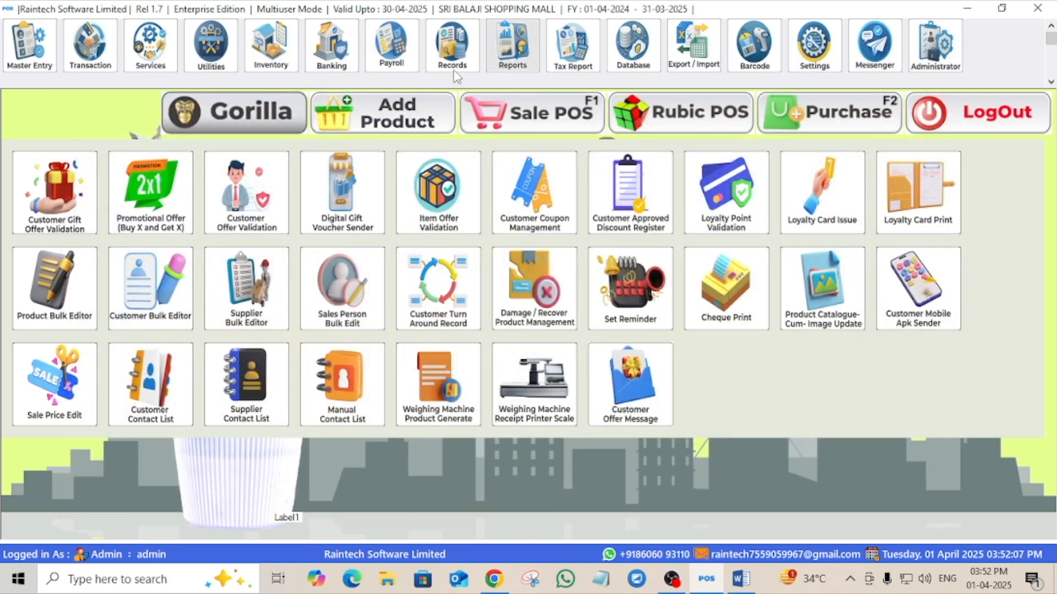
{"action": "left_click", "coordinate": [217, 63]}
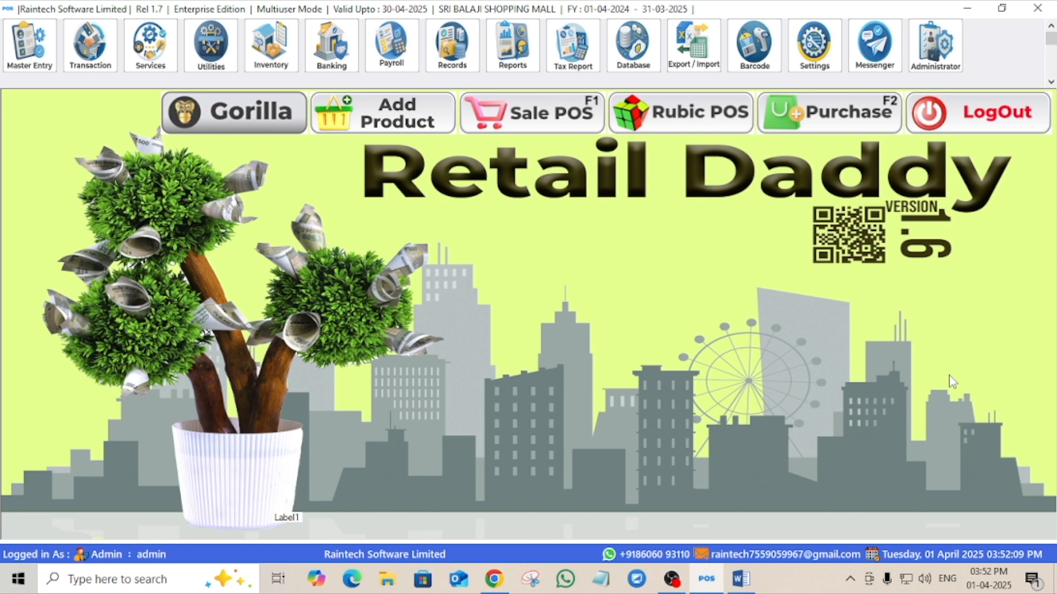